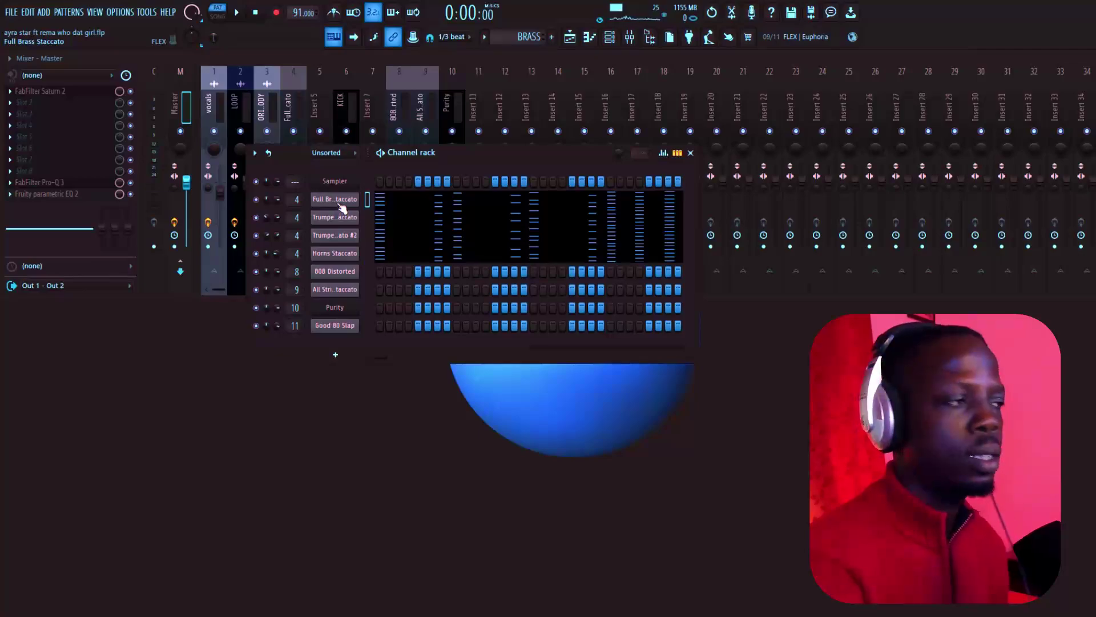
# Inspect the FLEX presets used by the Full Brass Staccato and first Trumpets Staccato channels
pyautogui.click(337, 201)
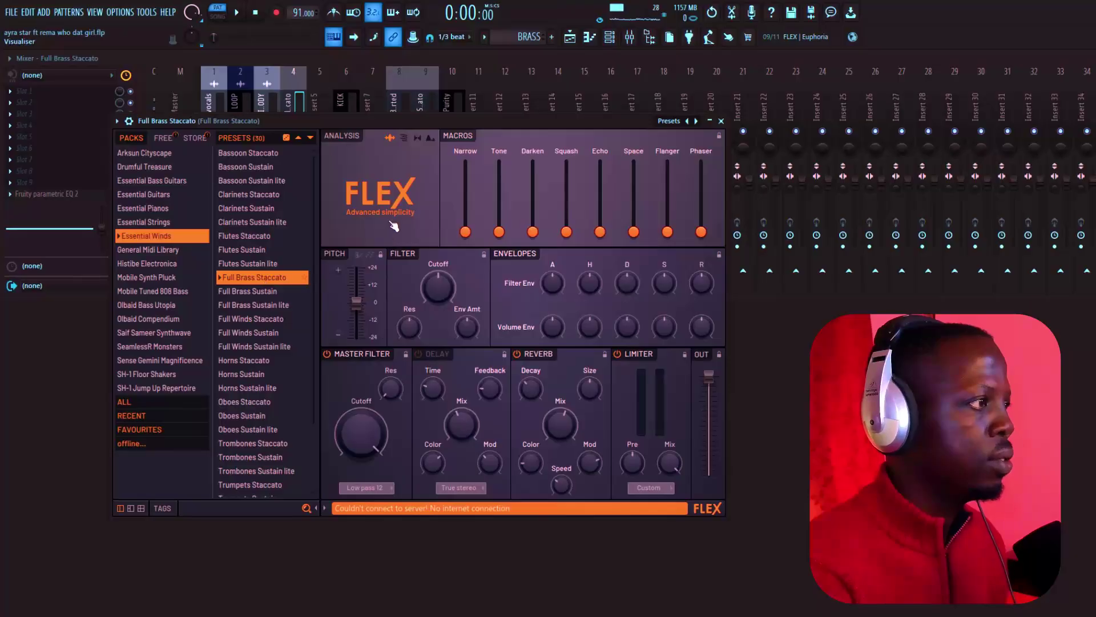
pyautogui.click(722, 121)
pyautogui.click(346, 217)
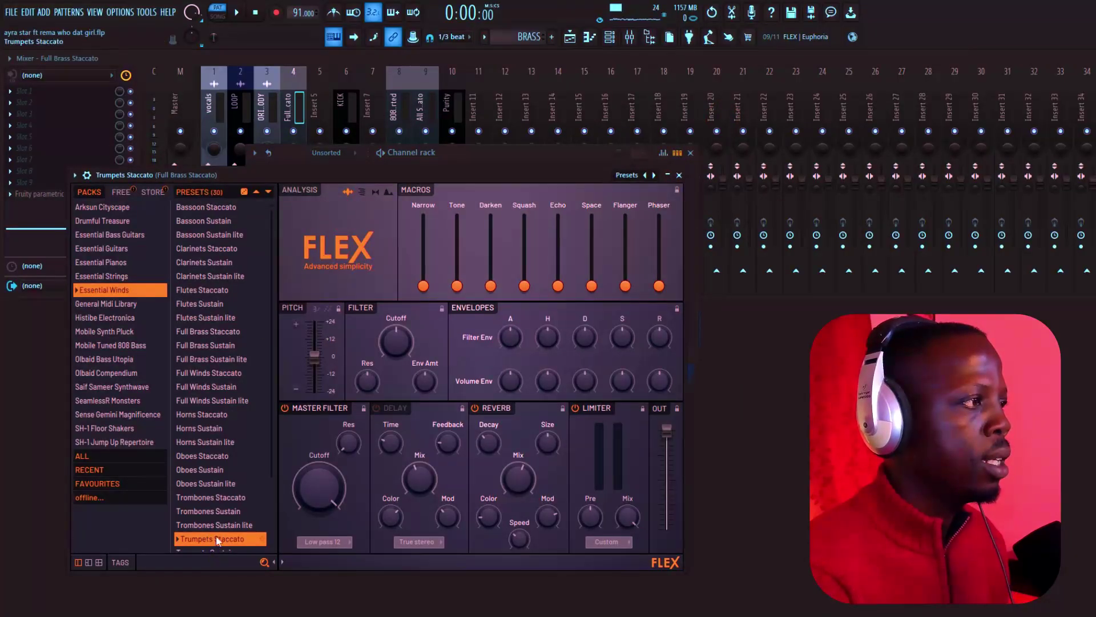
pyautogui.scroll(-1, 217, 537)
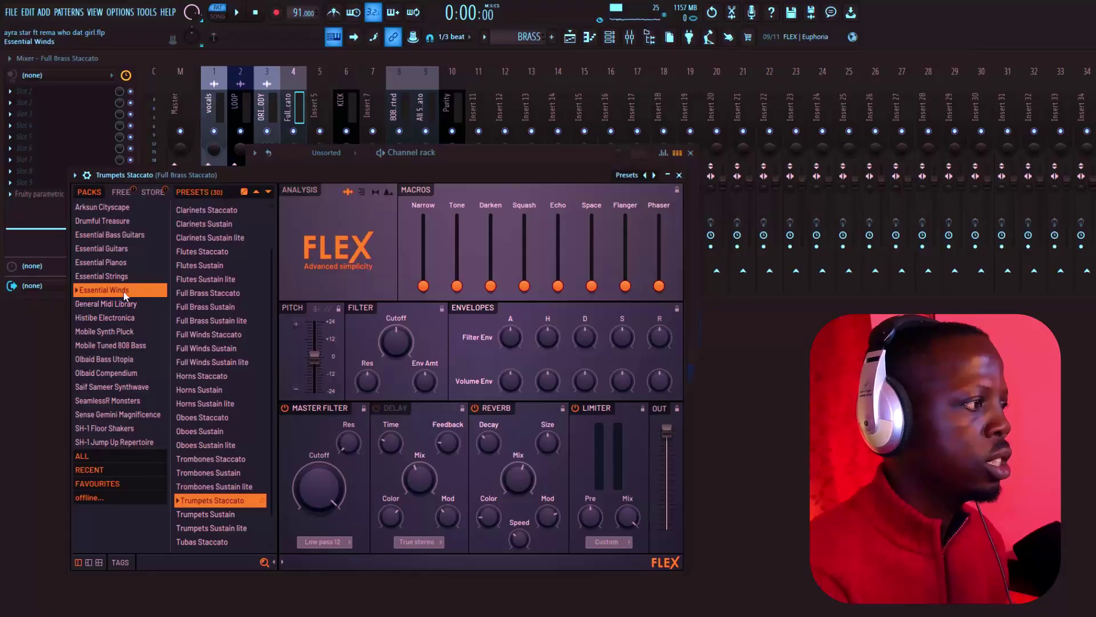
pyautogui.click(690, 153)
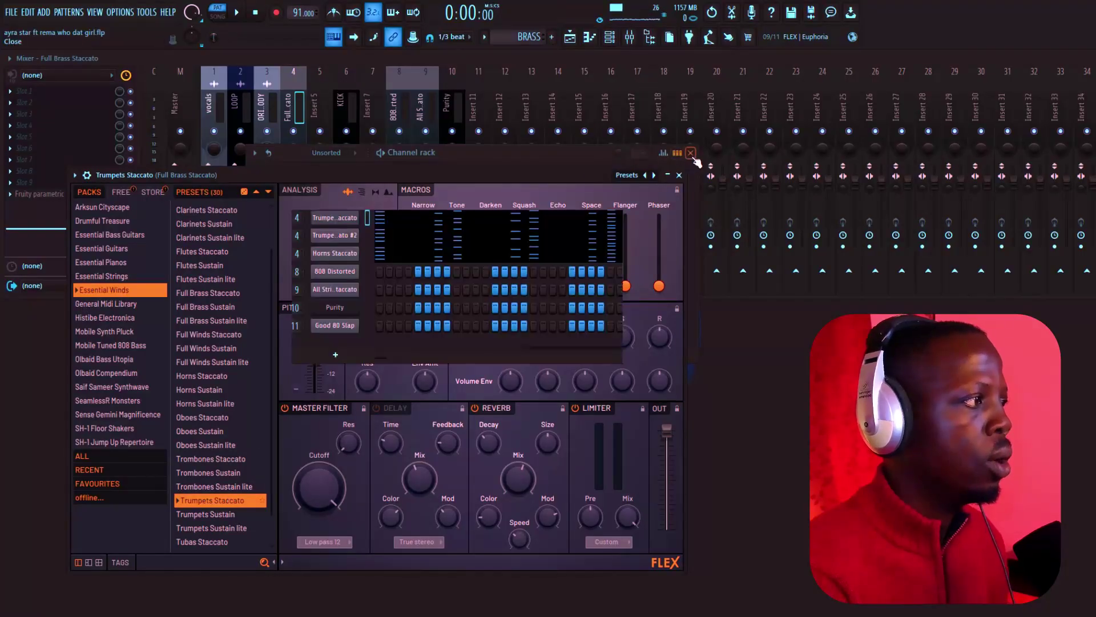
pyautogui.click(680, 175)
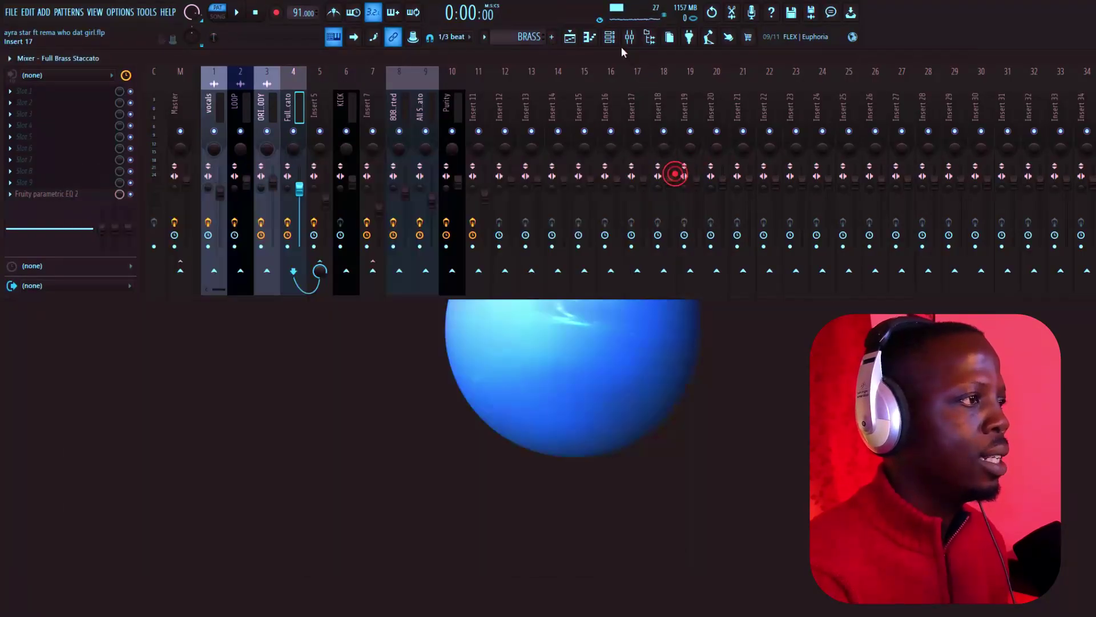
# Inspect the FLEX presets used by the Trumpets Staccato #2 and Horns Staccato channels
pyautogui.click(610, 37)
pyautogui.click(333, 236)
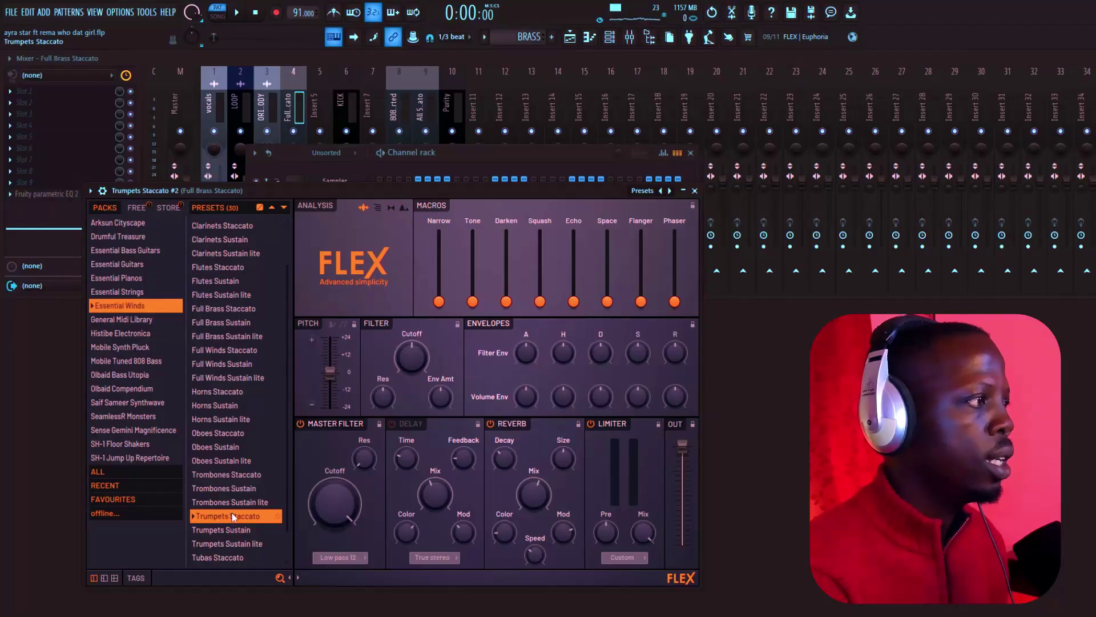
pyautogui.click(695, 191)
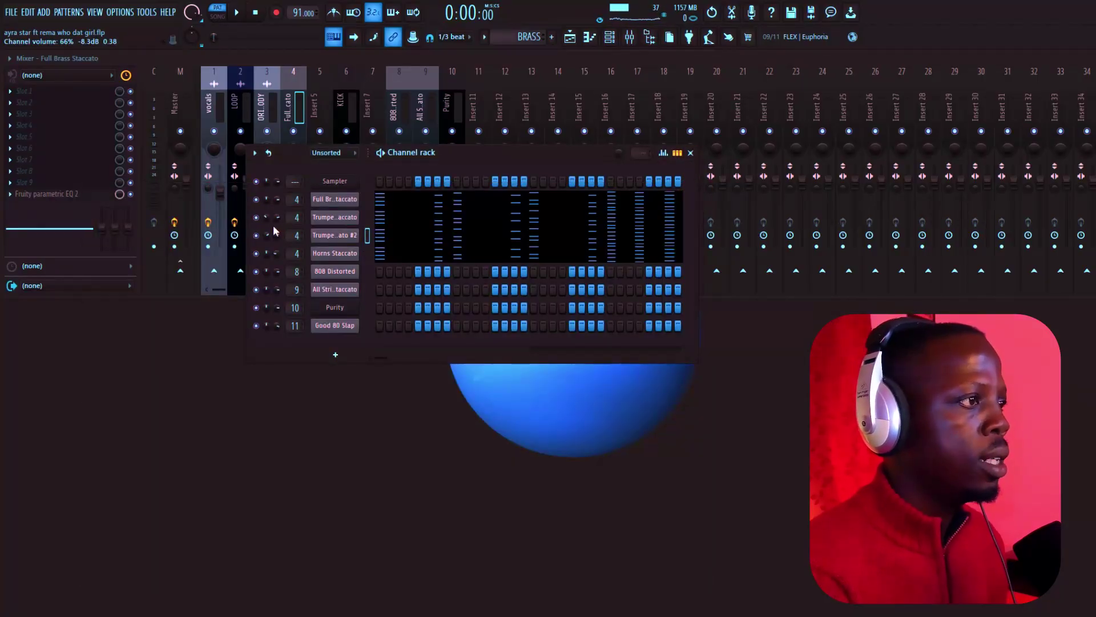
pyautogui.click(350, 258)
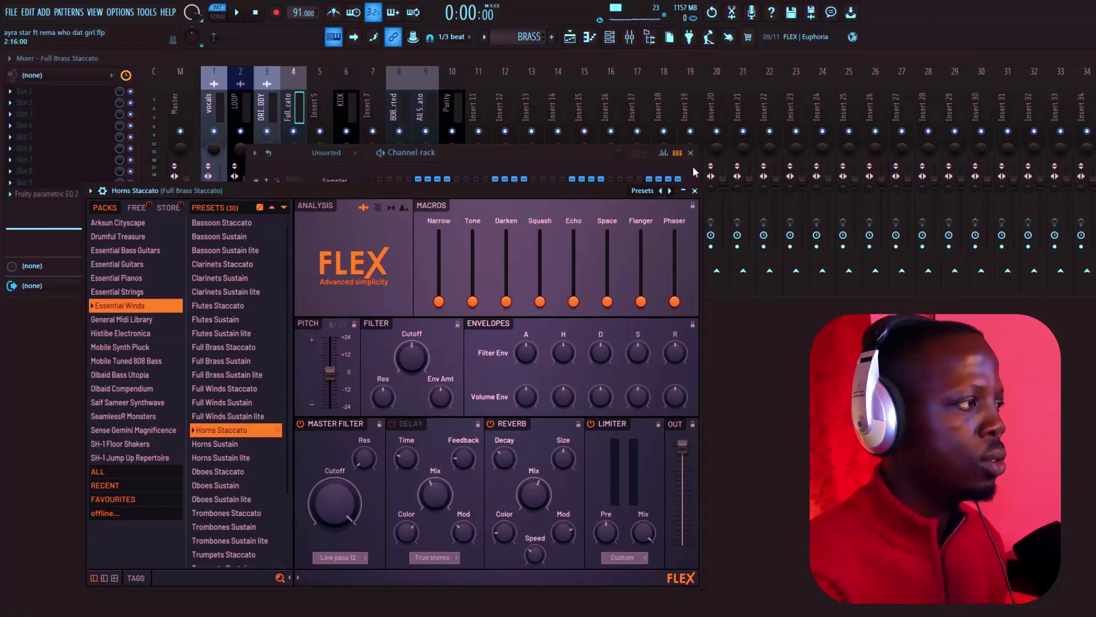
pyautogui.click(694, 192)
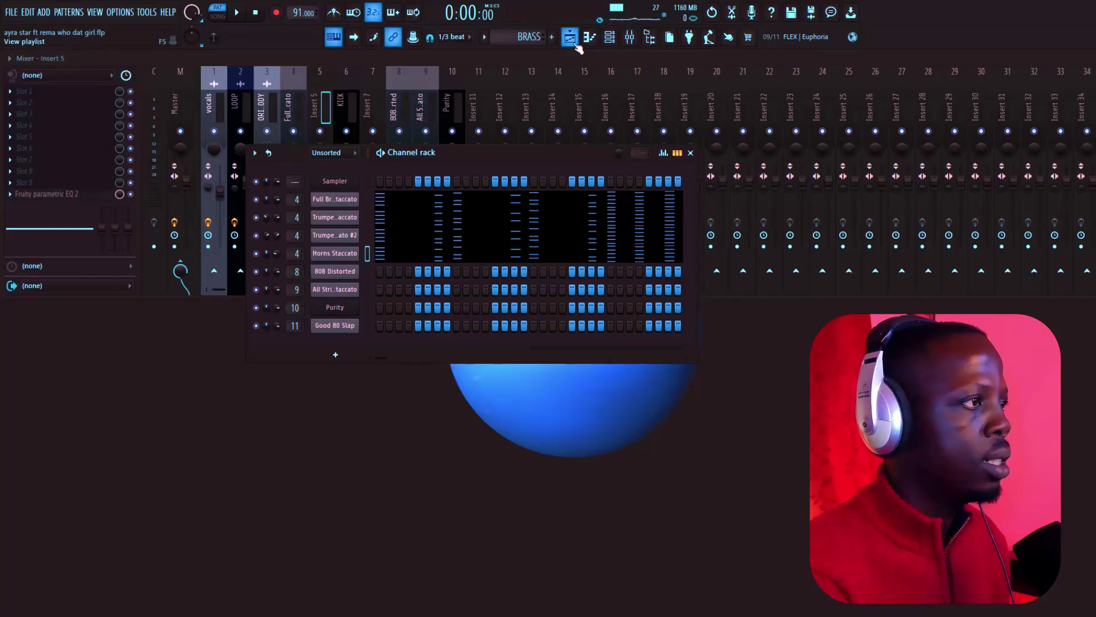
# Play the soloed original melody in the playlist and enable the BRASS track alongside it
pyautogui.click(571, 38)
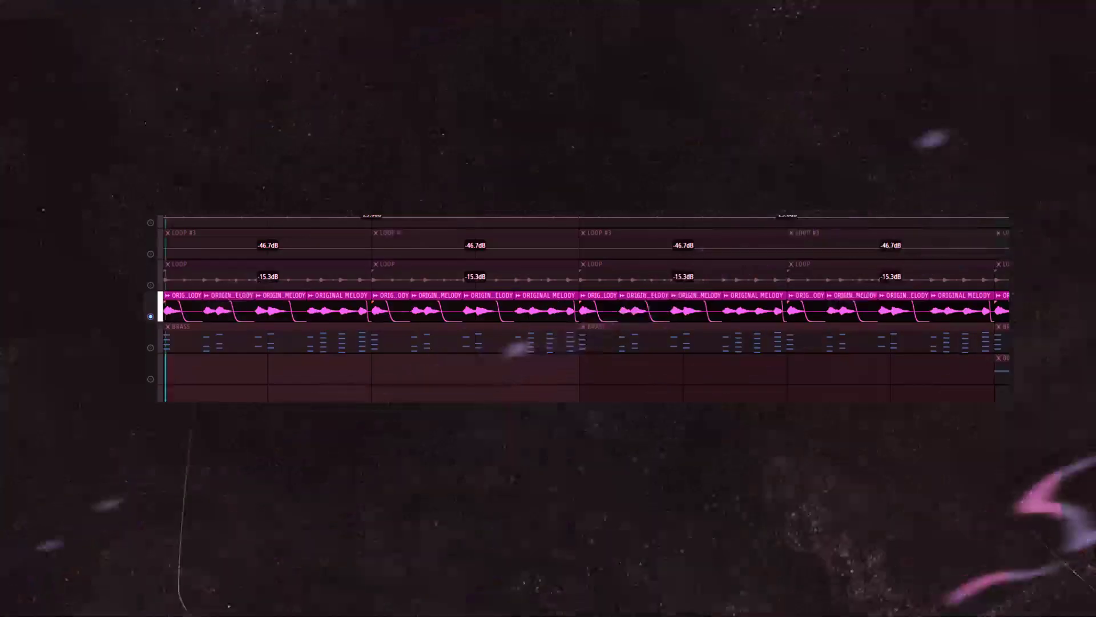
pyautogui.press('space')
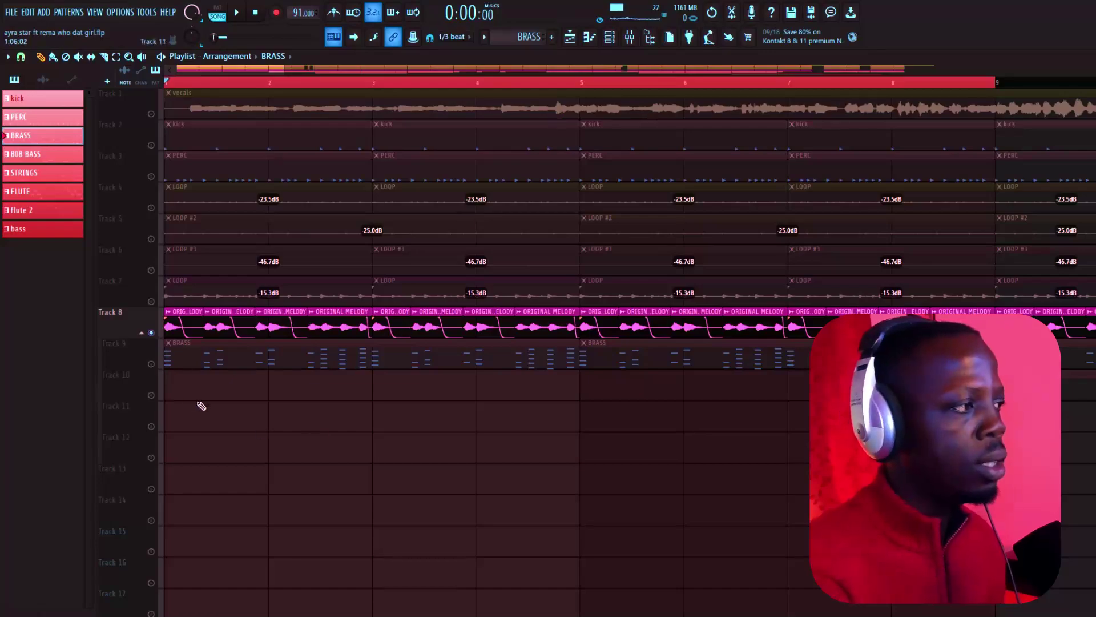
pyautogui.click(152, 366)
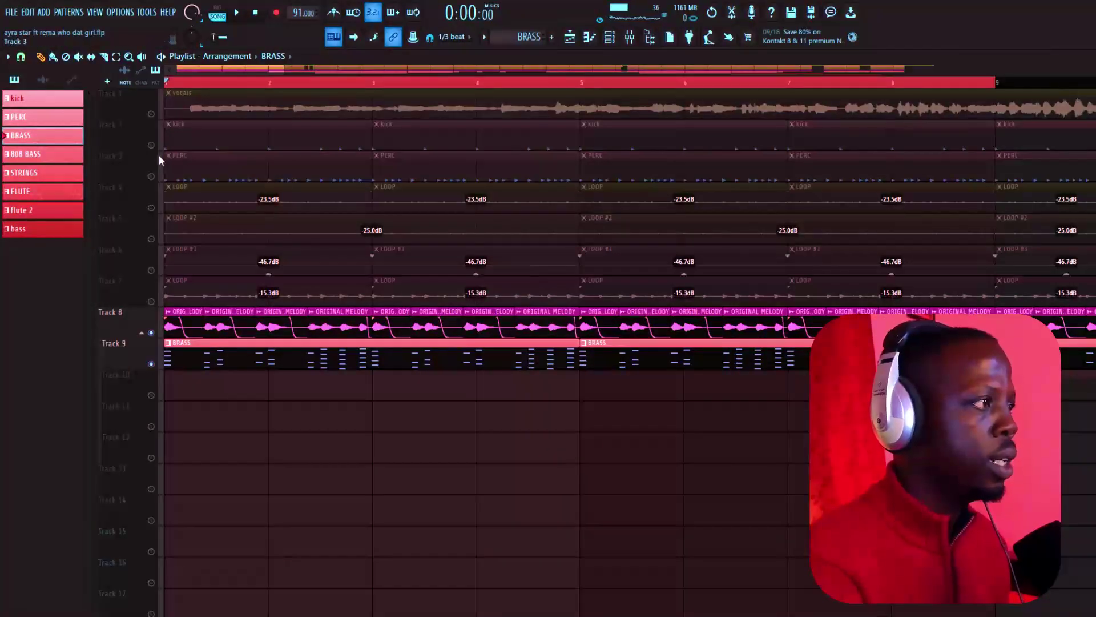
# Solo the kick and percussion tracks in turn in the playlist and check the channel rack
pyautogui.rightClick(158, 152)
pyautogui.rightClick(152, 145)
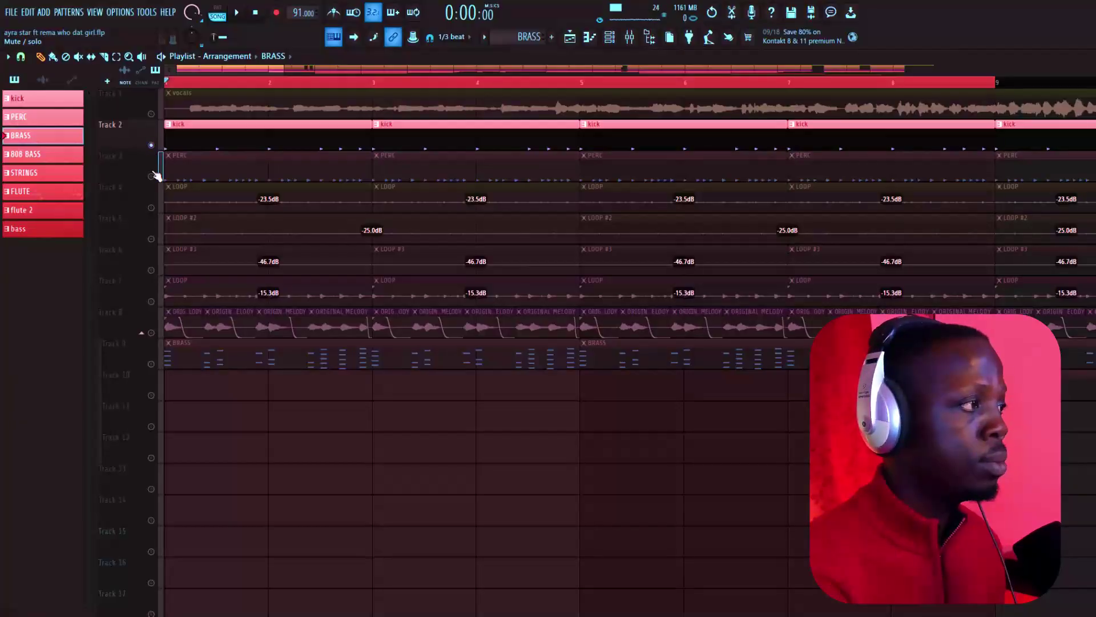
pyautogui.rightClick(153, 175)
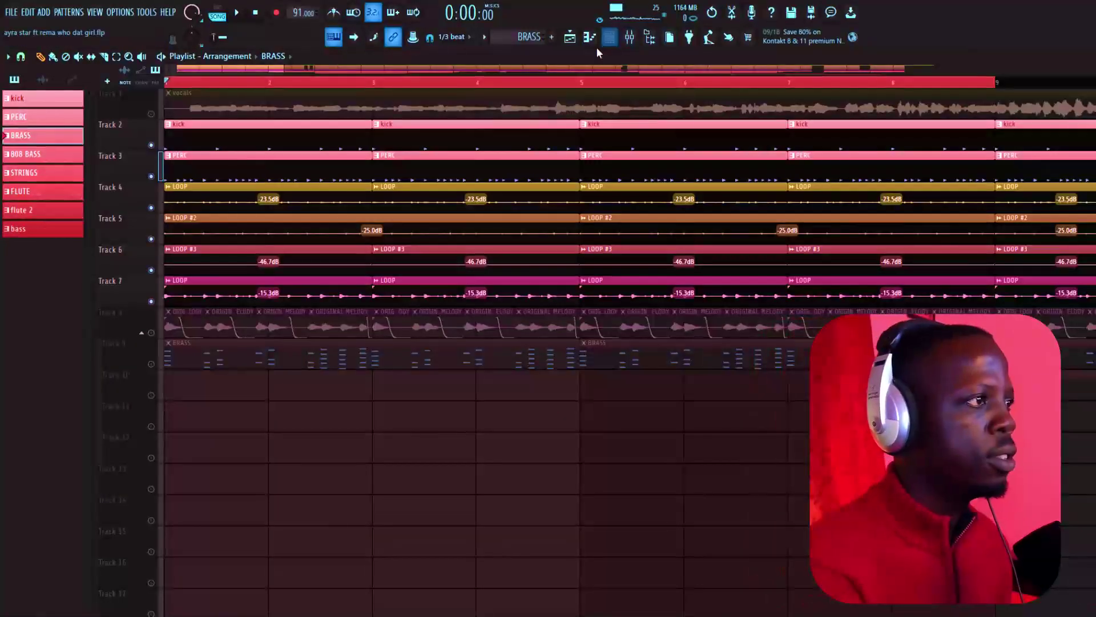
pyautogui.click(598, 141)
pyautogui.click(609, 37)
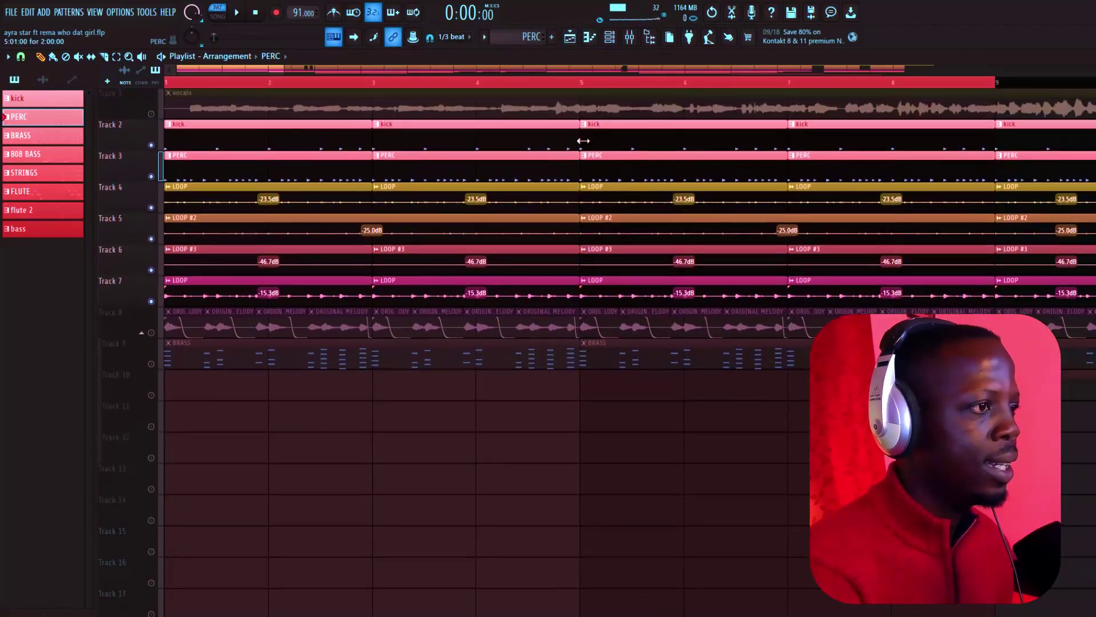
# Inspect the FLEX preset and pack used by the 808 Distorted channel of the 808 BASS pattern
pyautogui.scroll(-4, 520, 90)
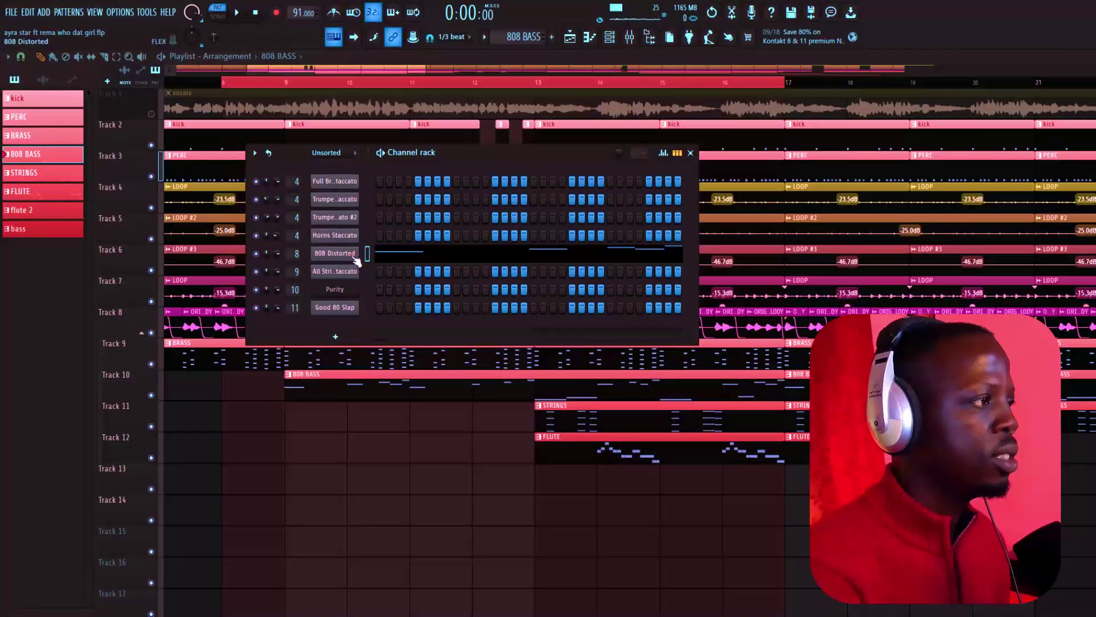
pyautogui.click(354, 256)
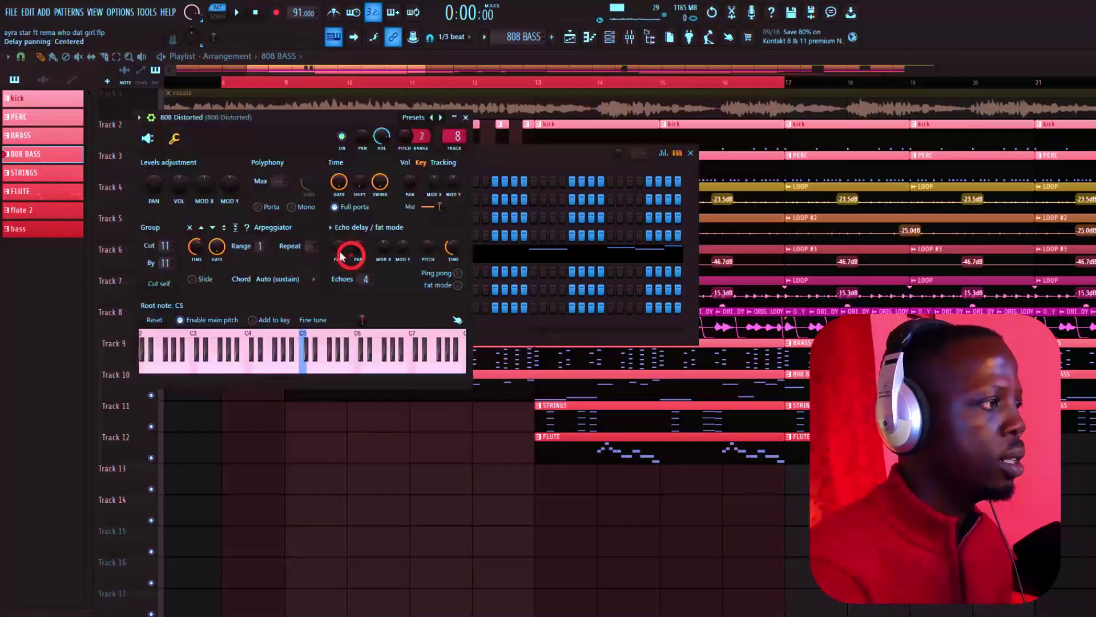
pyautogui.click(150, 142)
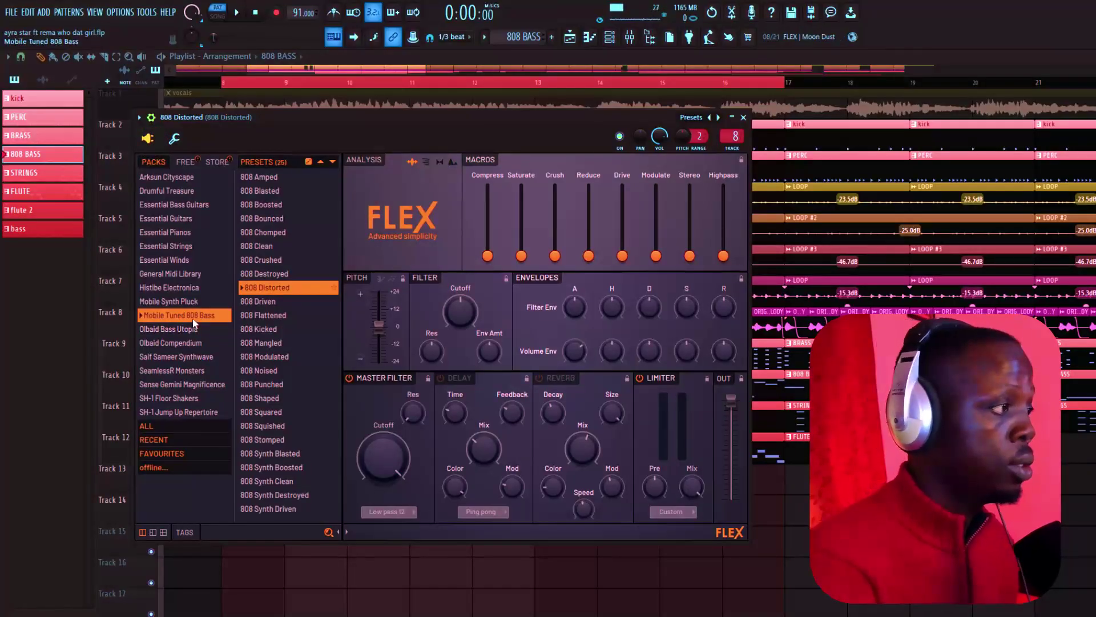
pyautogui.click(744, 117)
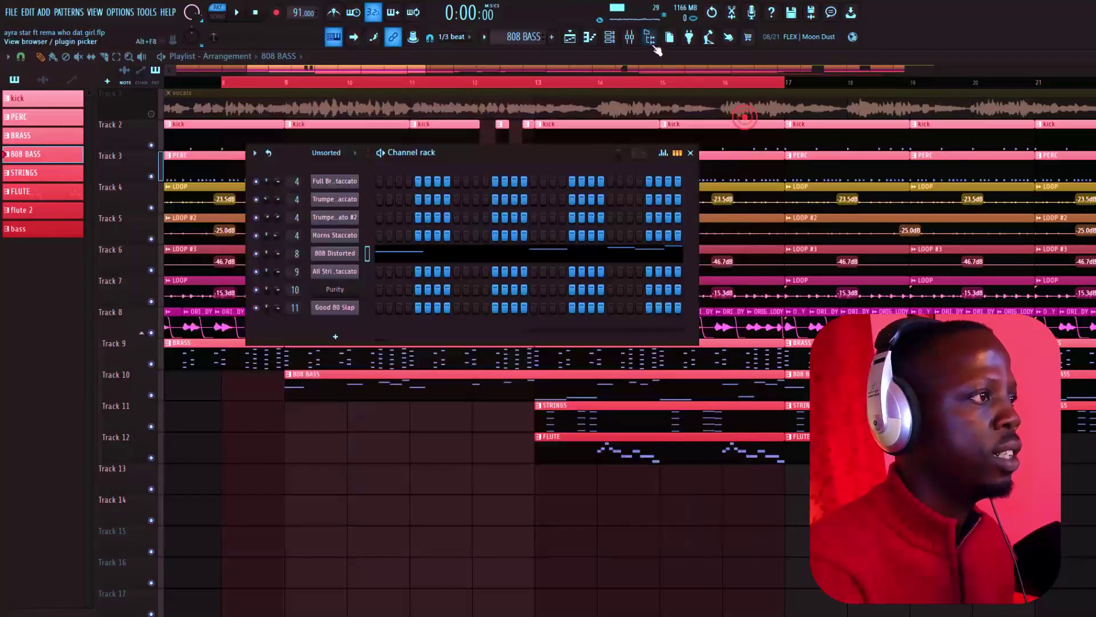
# Review the FabFilter Saturn 2 and Fruity Chorus effects on the 808 Distorted mixer track
pyautogui.click(630, 38)
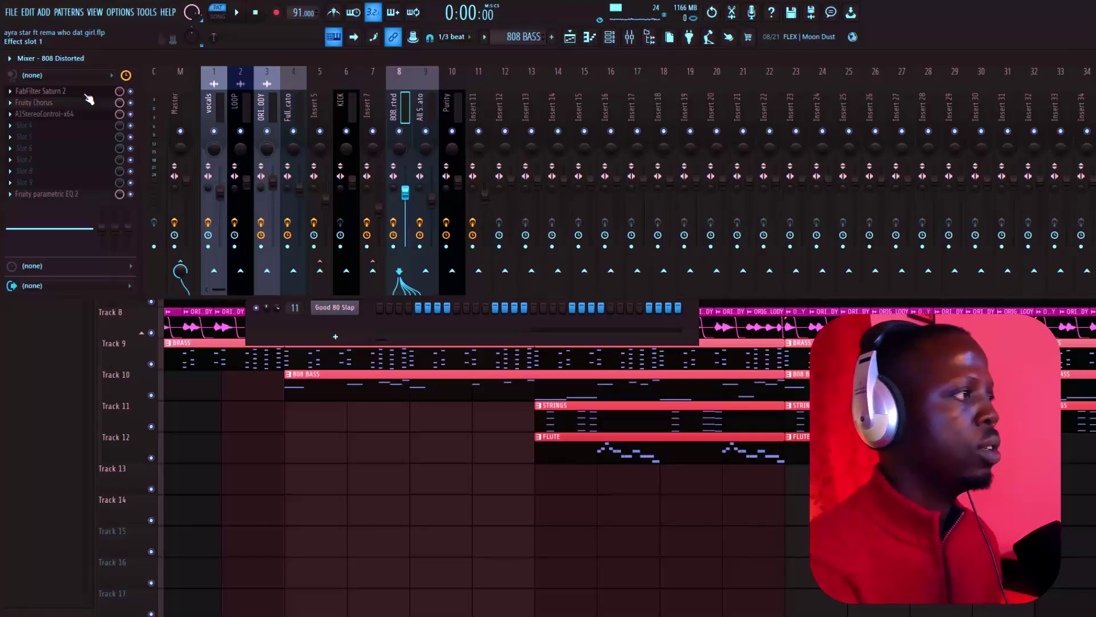
pyautogui.click(57, 91)
pyautogui.click(517, 142)
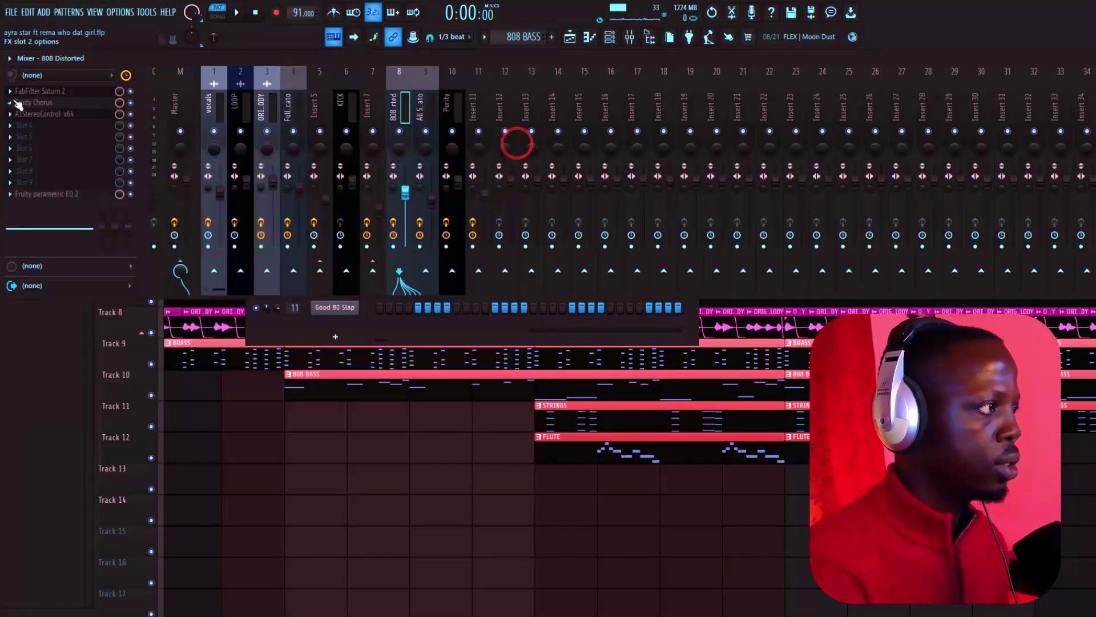
pyautogui.click(34, 103)
pyautogui.click(34, 103)
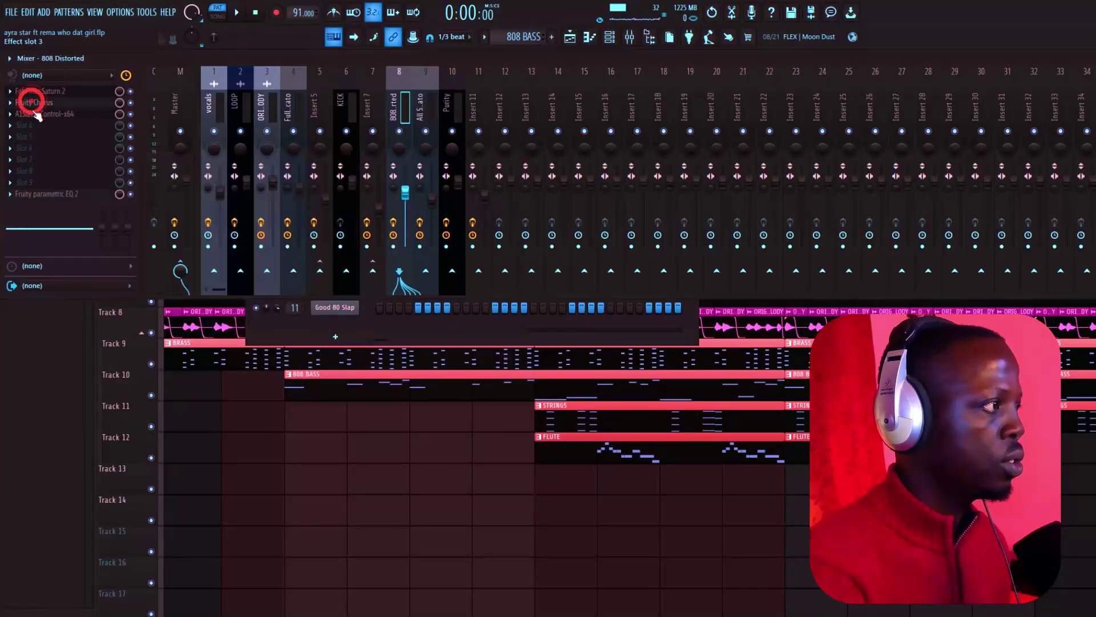
# Review the A1StereoControl and Fruity parametric EQ 2 settings on the 808 Distorted mixer track, then return to the playlist
pyautogui.click(37, 114)
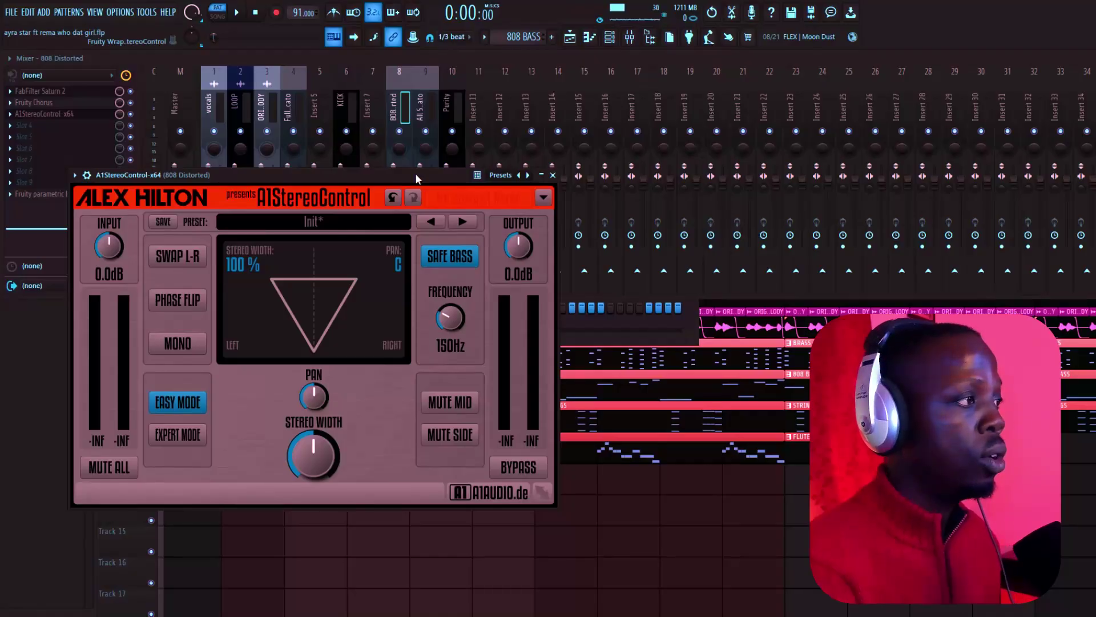
pyautogui.click(552, 176)
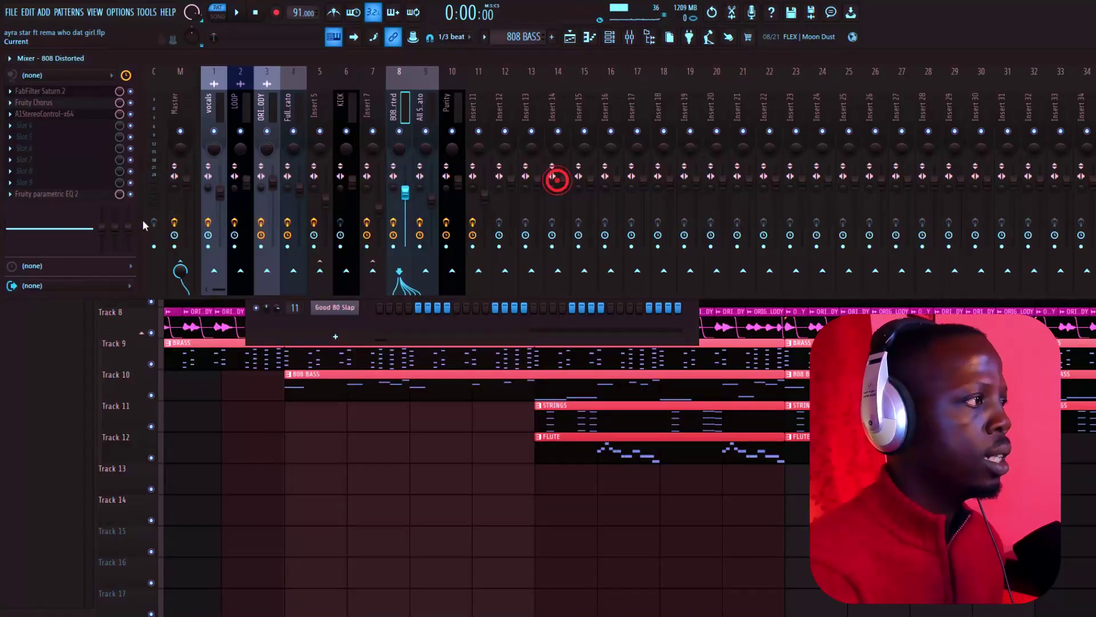
pyautogui.click(67, 196)
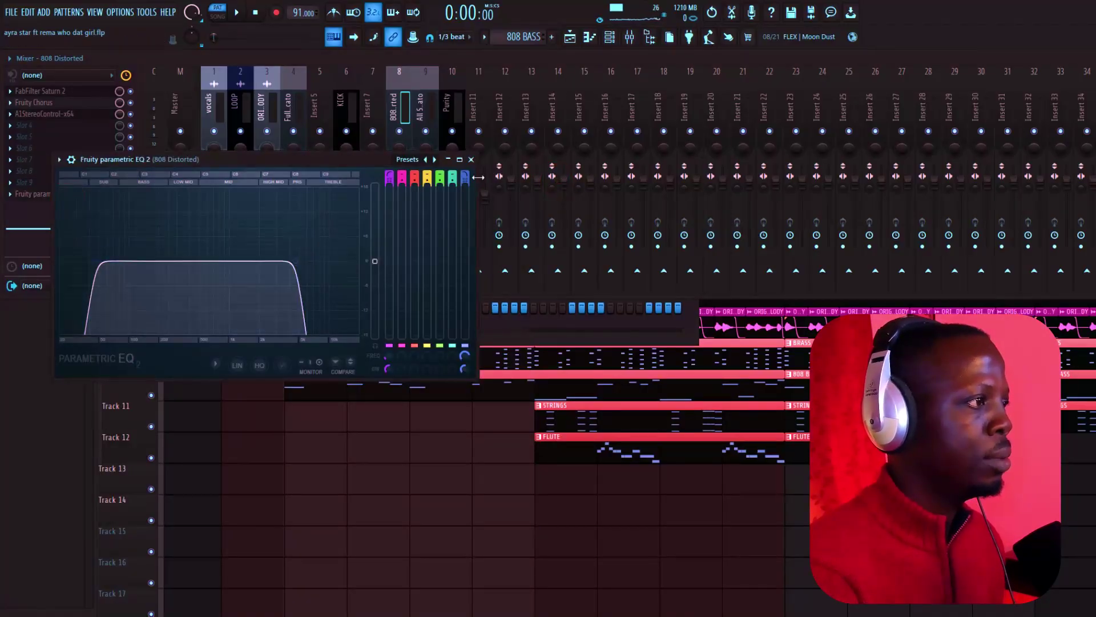
pyautogui.click(471, 160)
pyautogui.click(715, 480)
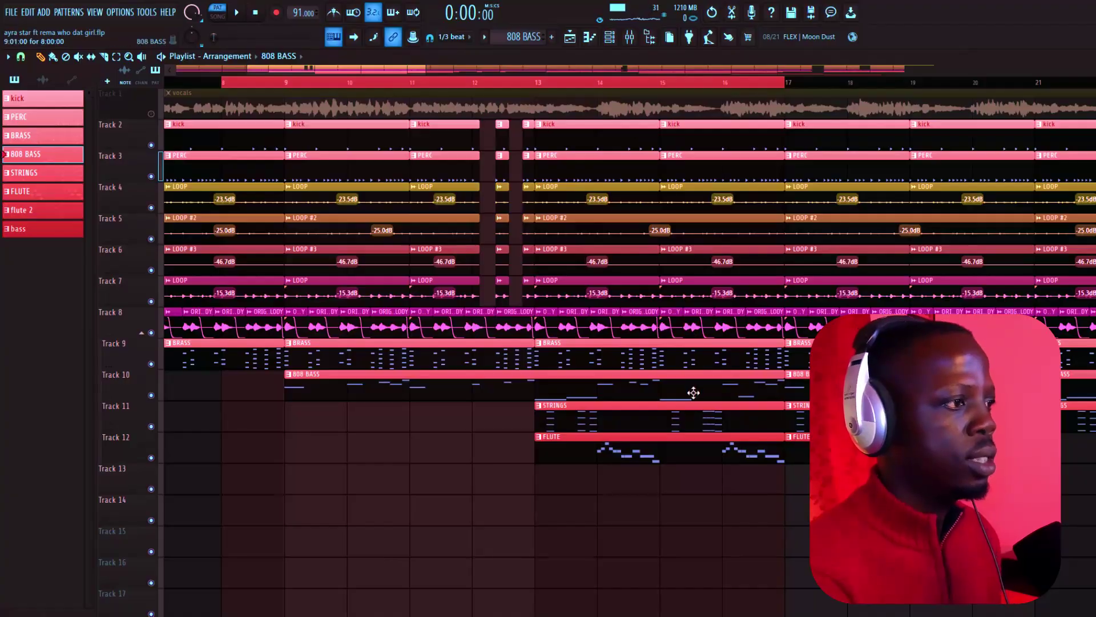
# Inspect the FLEX preset used by the All Strings Staccato channel of the STRINGS pattern
pyautogui.click(609, 37)
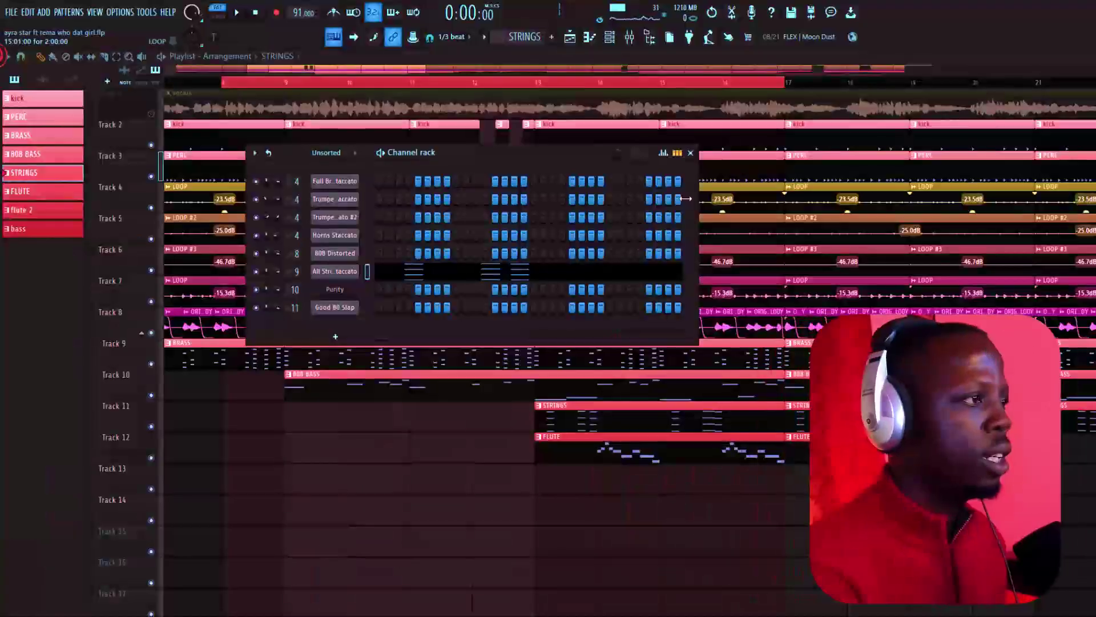
pyautogui.click(336, 273)
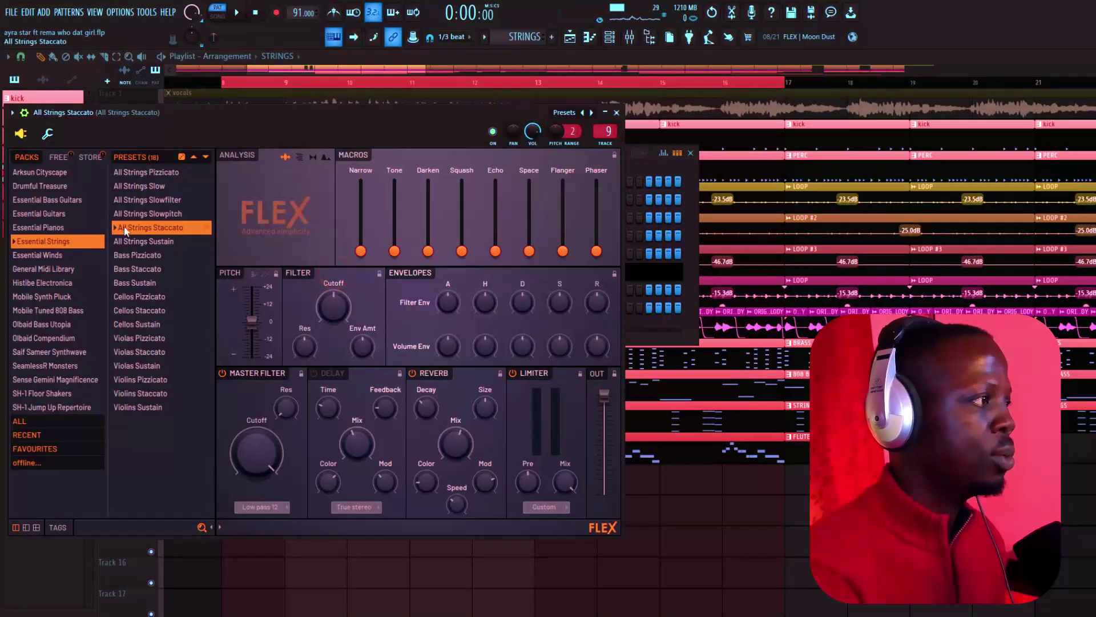
pyautogui.click(616, 112)
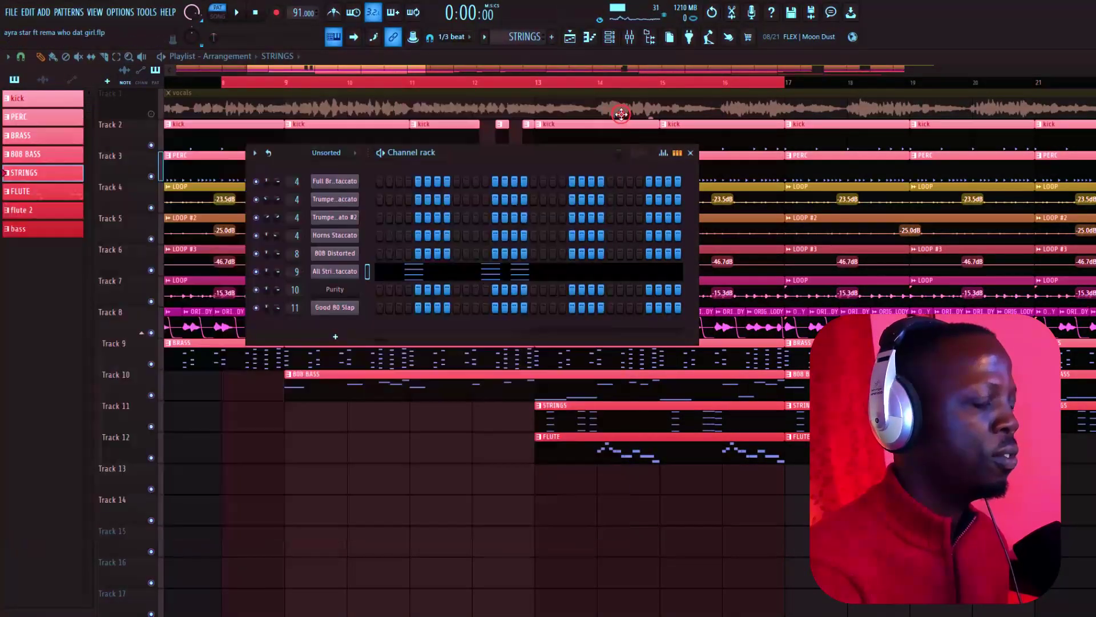
# Review the Fruity Blood Overdrive, Fruity Stereo Enhancer and ValhallaVintageVerb settings on the All Strings Staccato mixer track
pyautogui.click(631, 38)
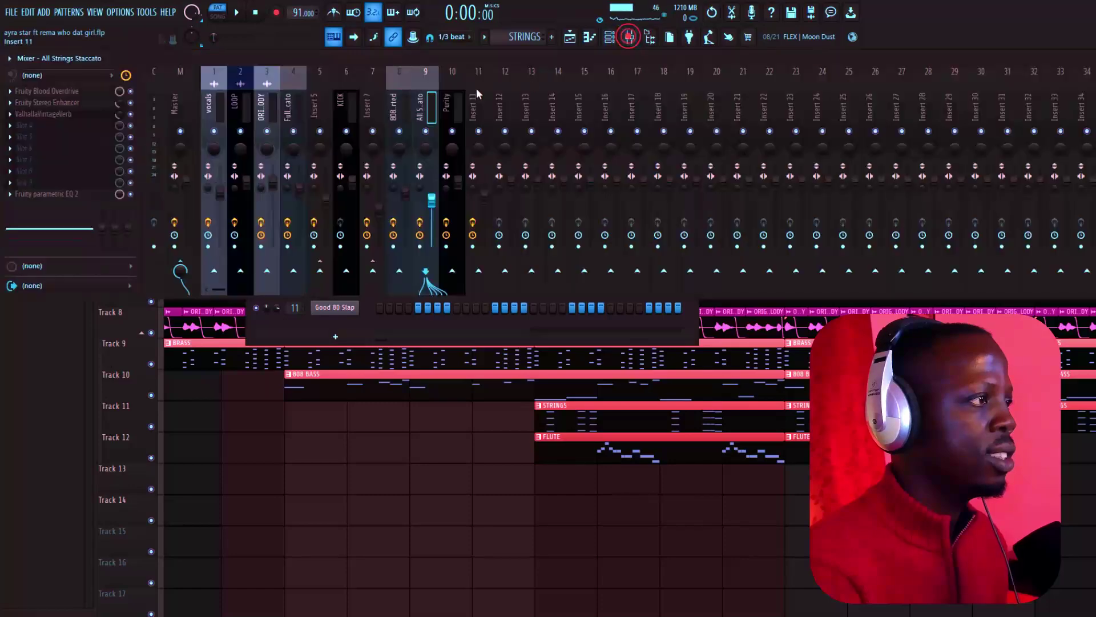
pyautogui.click(72, 91)
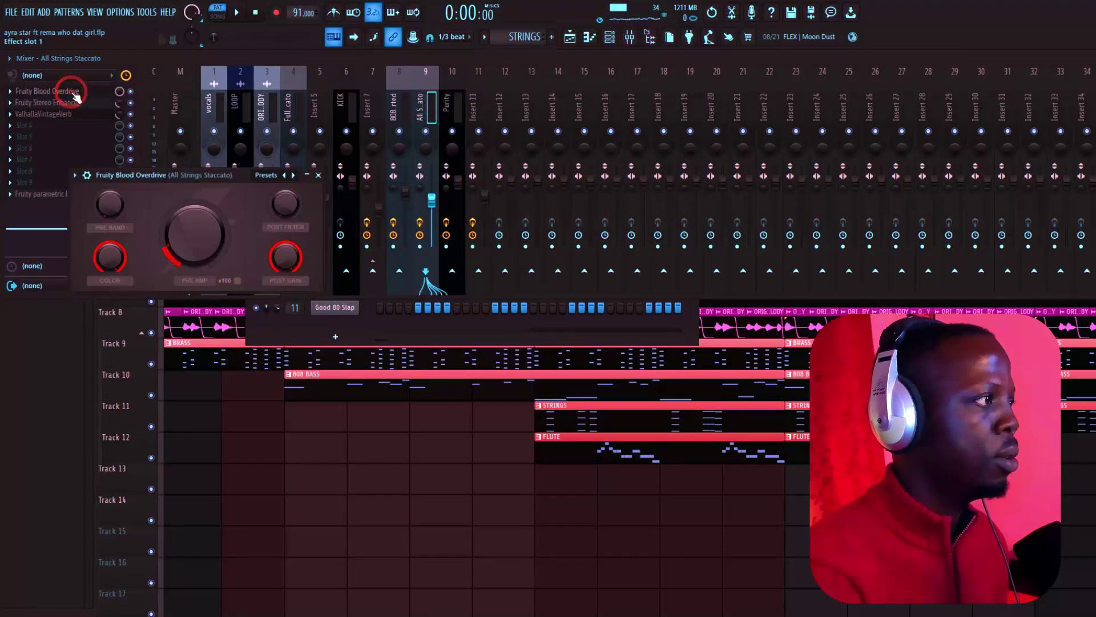
pyautogui.click(74, 92)
pyautogui.click(73, 103)
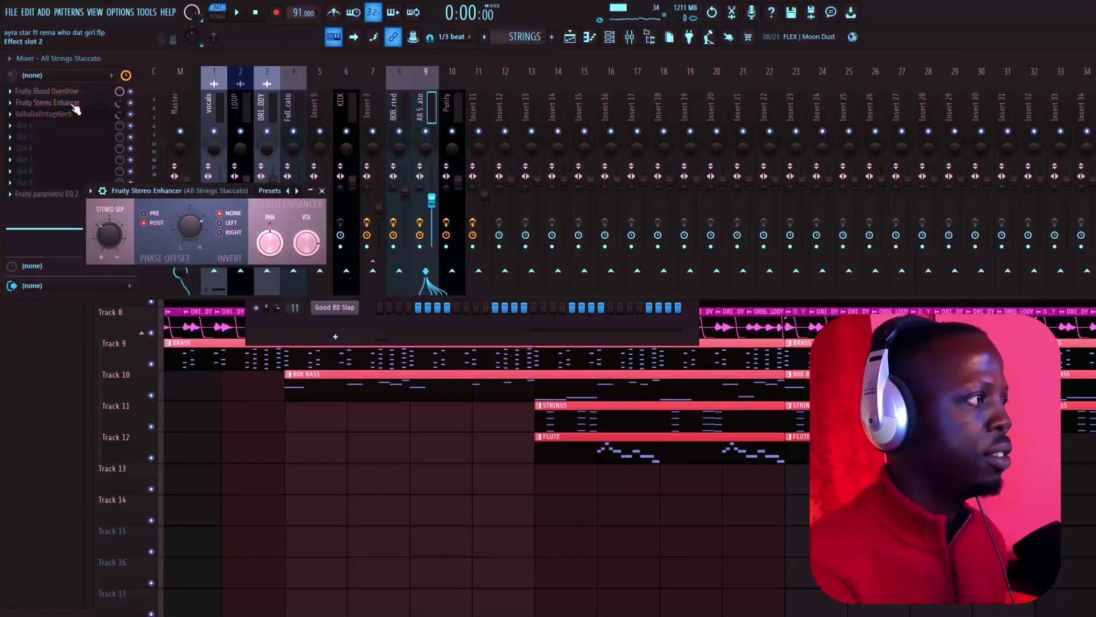
pyautogui.click(74, 104)
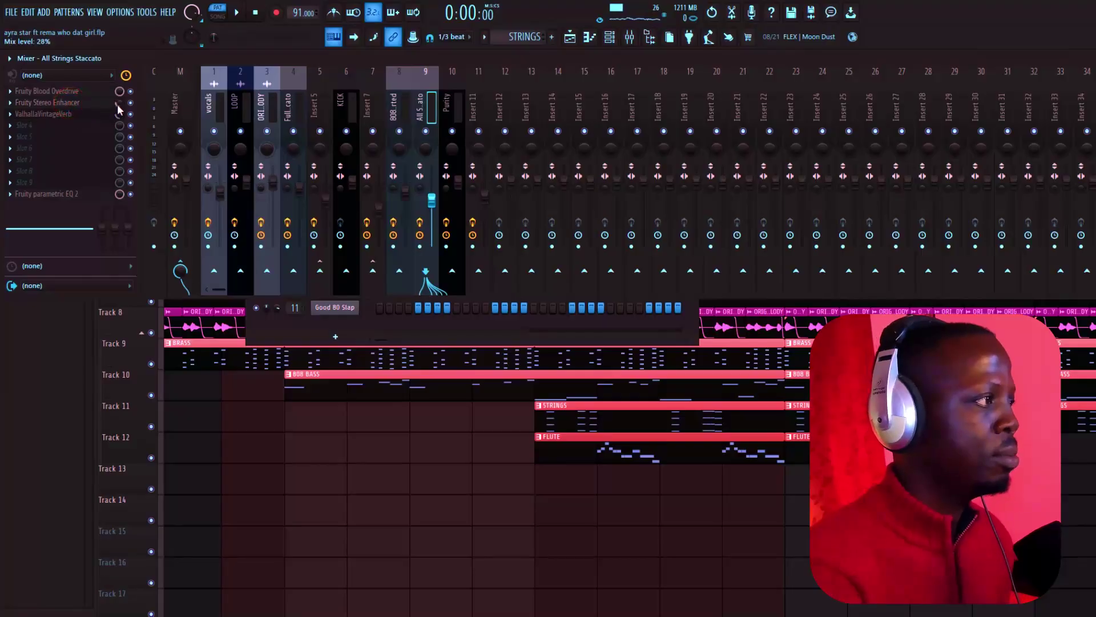
pyautogui.click(73, 114)
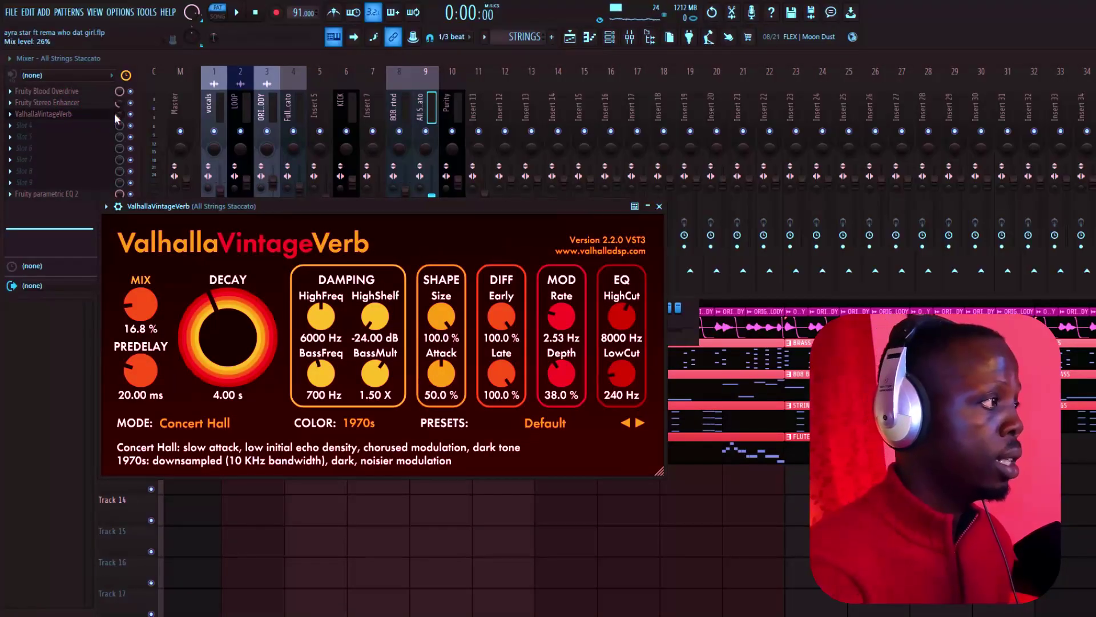
pyautogui.click(87, 117)
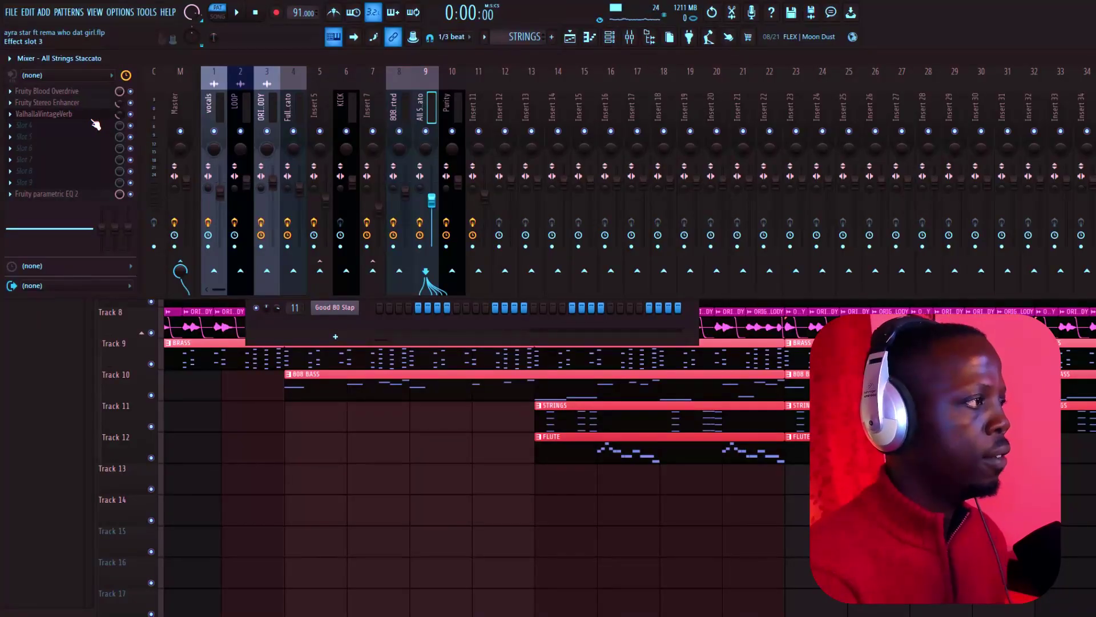
# Review the ValhallaVintageVerb and Fruity parametric EQ 2 settings on the All Strings Staccato mixer track
pyautogui.click(91, 118)
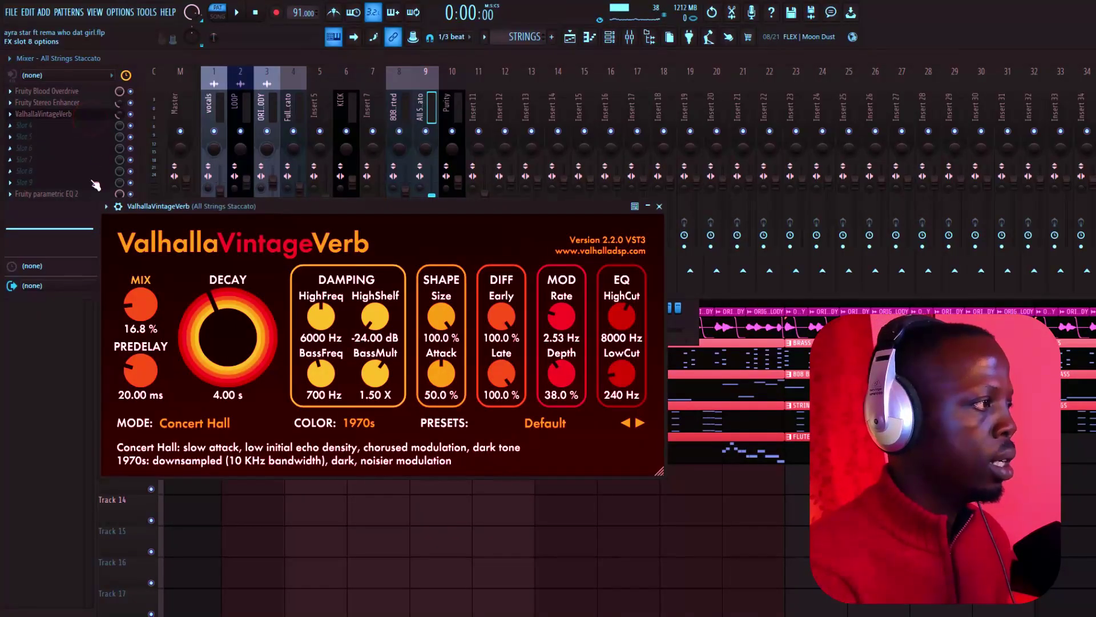
pyautogui.click(74, 195)
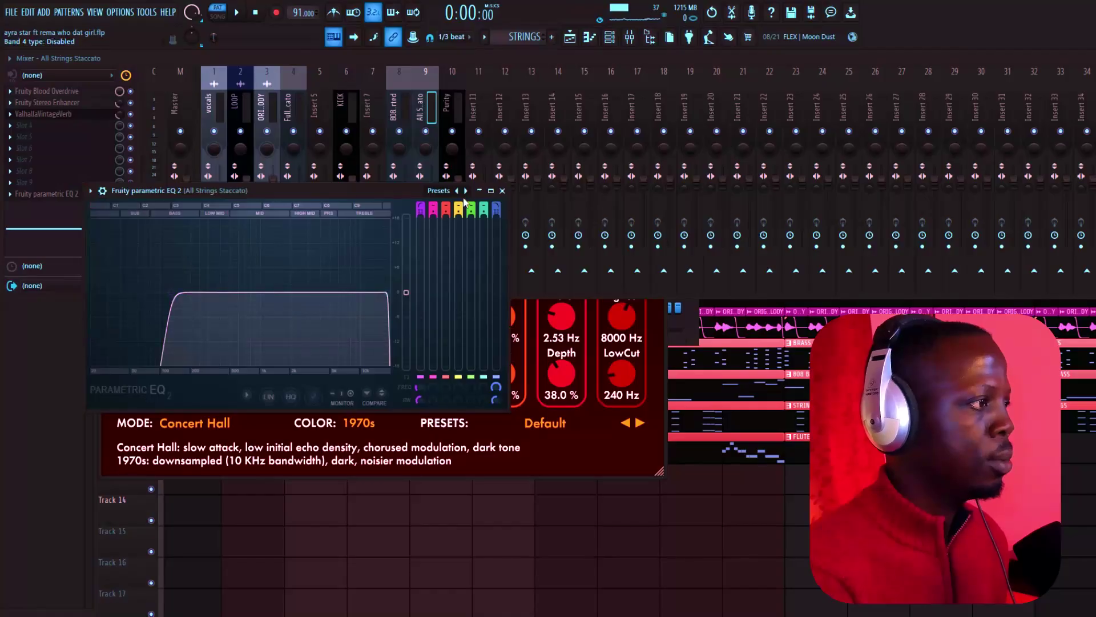
pyautogui.click(504, 191)
# Inspect the Purity preset used by the FLUTE pattern's channel
pyautogui.click(828, 479)
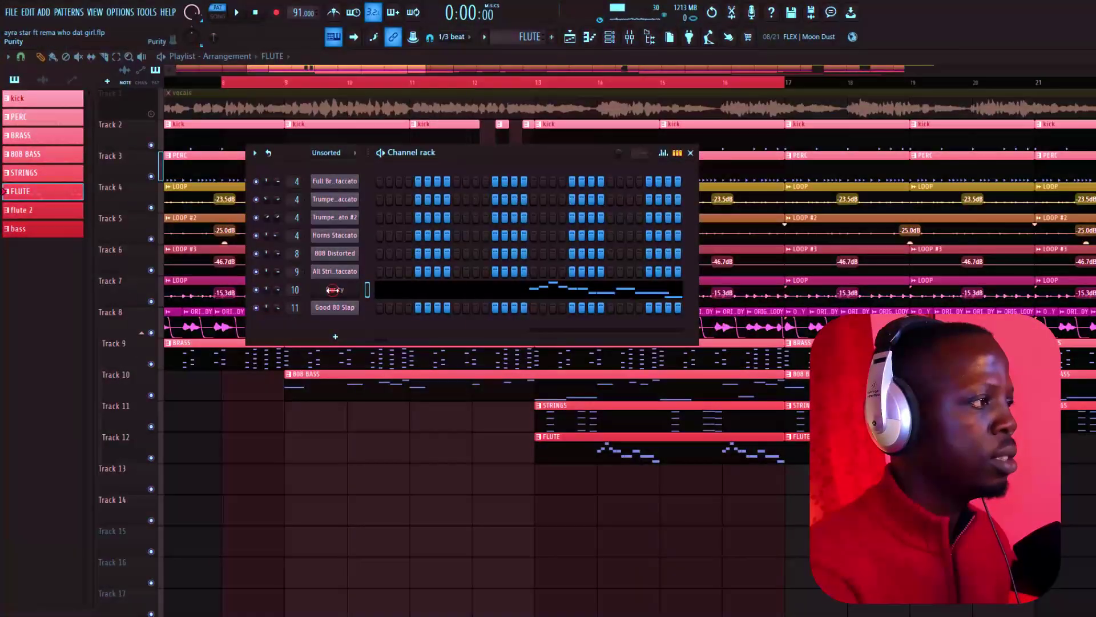
pyautogui.click(333, 290)
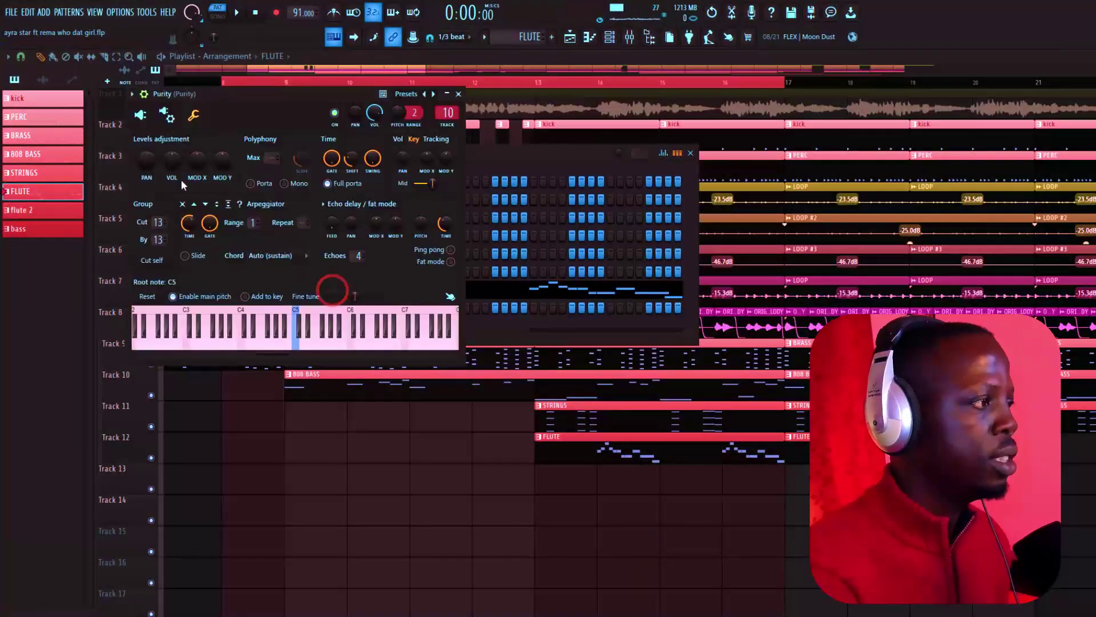
pyautogui.click(140, 116)
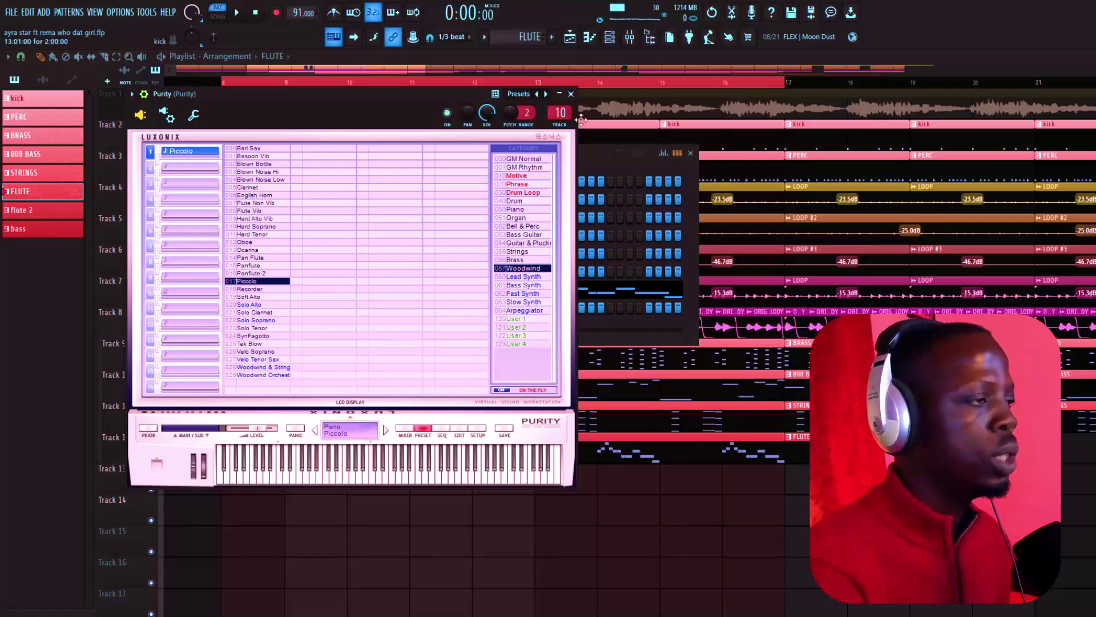
pyautogui.click(571, 94)
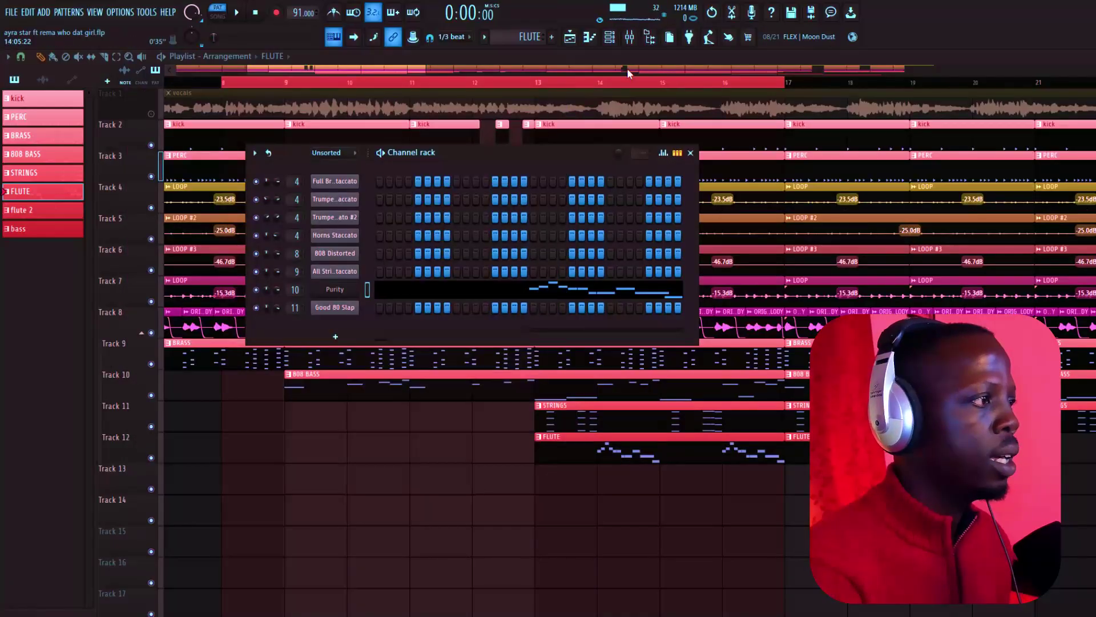
# Review the Fruity Stereo Enhancer and first-slot Fruity parametric EQ 2 settings on the Purity mixer track
pyautogui.click(631, 37)
pyautogui.click(86, 103)
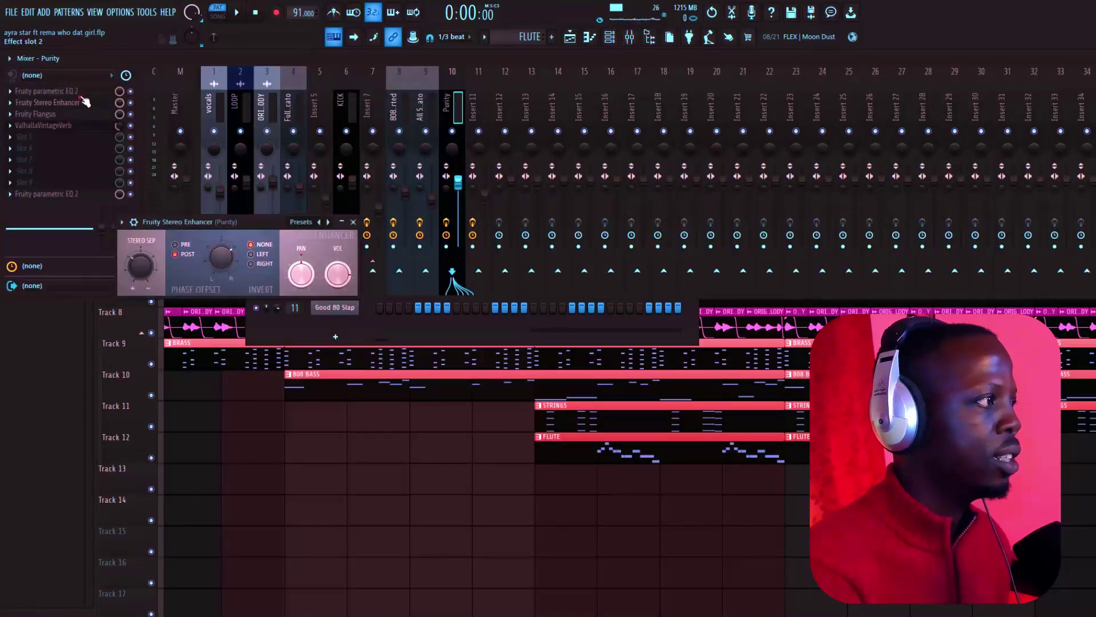
pyautogui.click(81, 91)
pyautogui.click(81, 91)
pyautogui.click(81, 91)
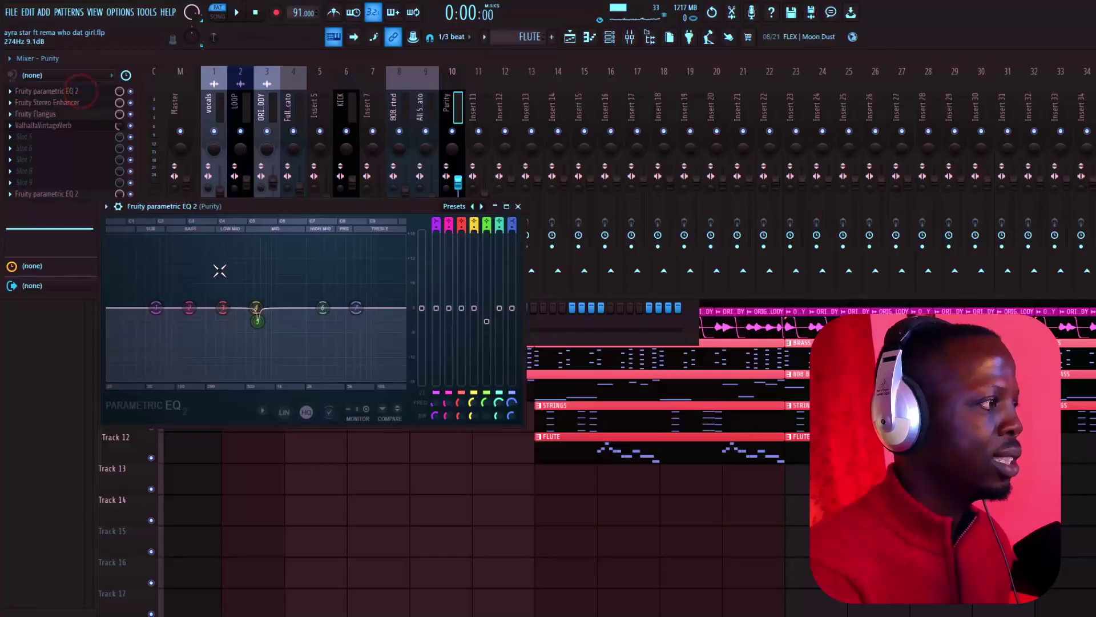
pyautogui.click(81, 93)
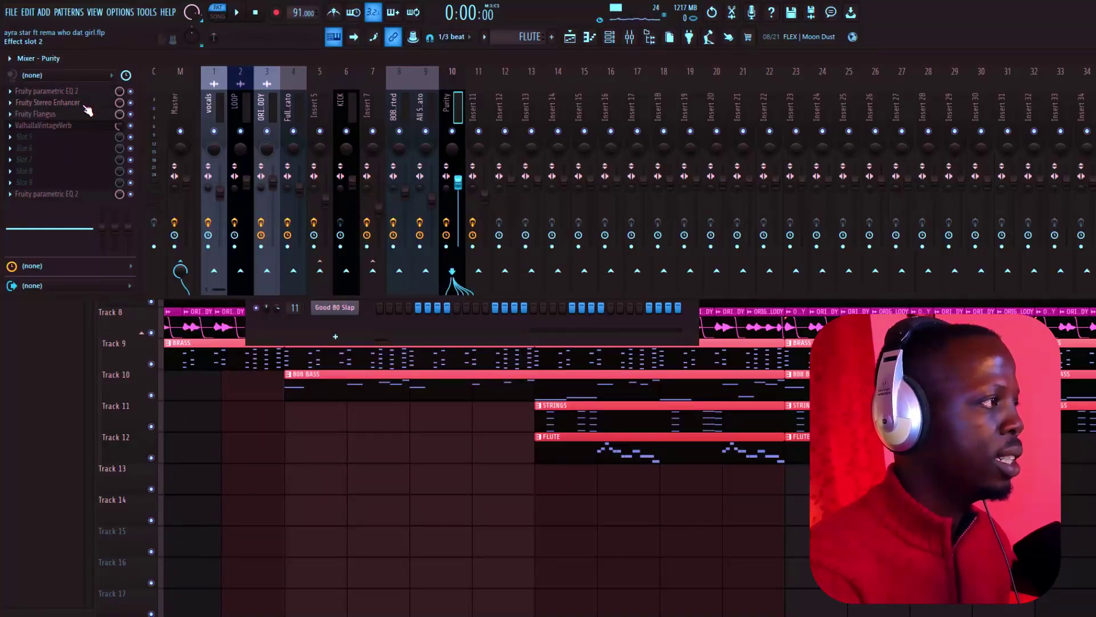
# Review the Fruity Flangus, ValhallaVintageVerb and last-slot Fruity parametric EQ 2 settings on the Purity mixer track, then return to the playlist
pyautogui.click(64, 114)
pyautogui.click(220, 113)
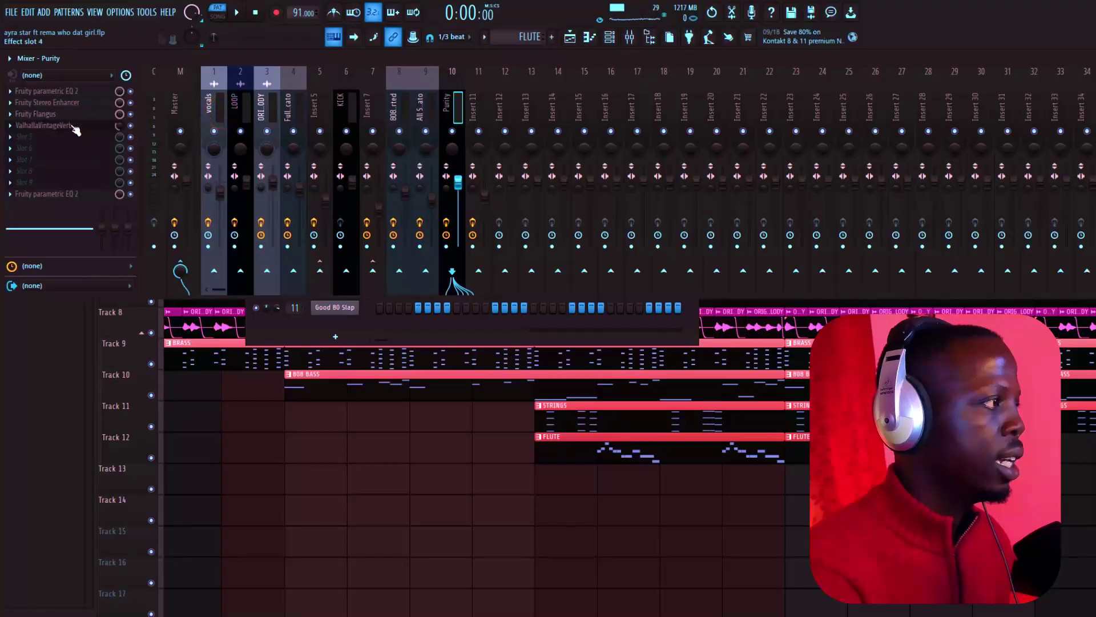
pyautogui.click(70, 126)
pyautogui.click(580, 129)
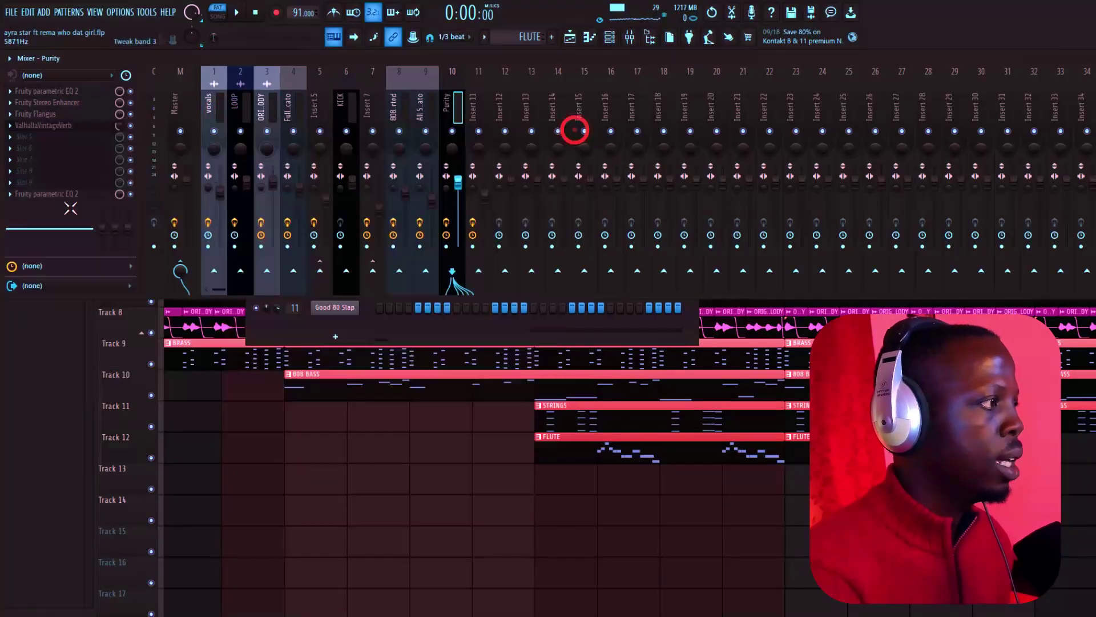
pyautogui.click(68, 196)
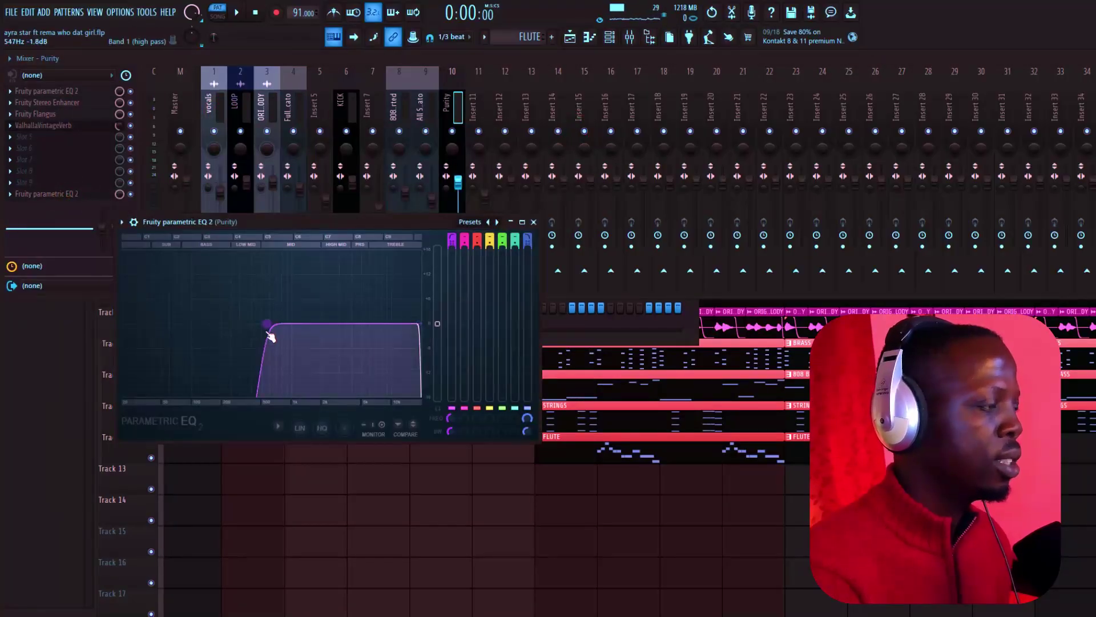
pyautogui.click(534, 222)
pyautogui.press('F9')
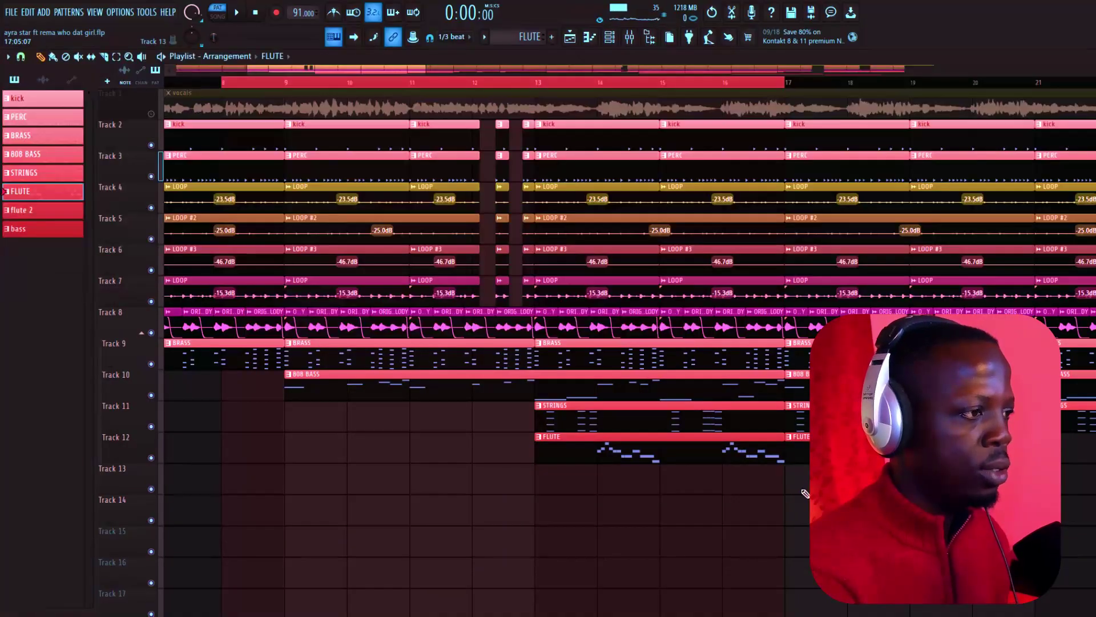
# Examine how the brass, 808, strings and flute clips are arranged around bars 17 to 33 of the playlist
pyautogui.scroll(-3, 693, 89)
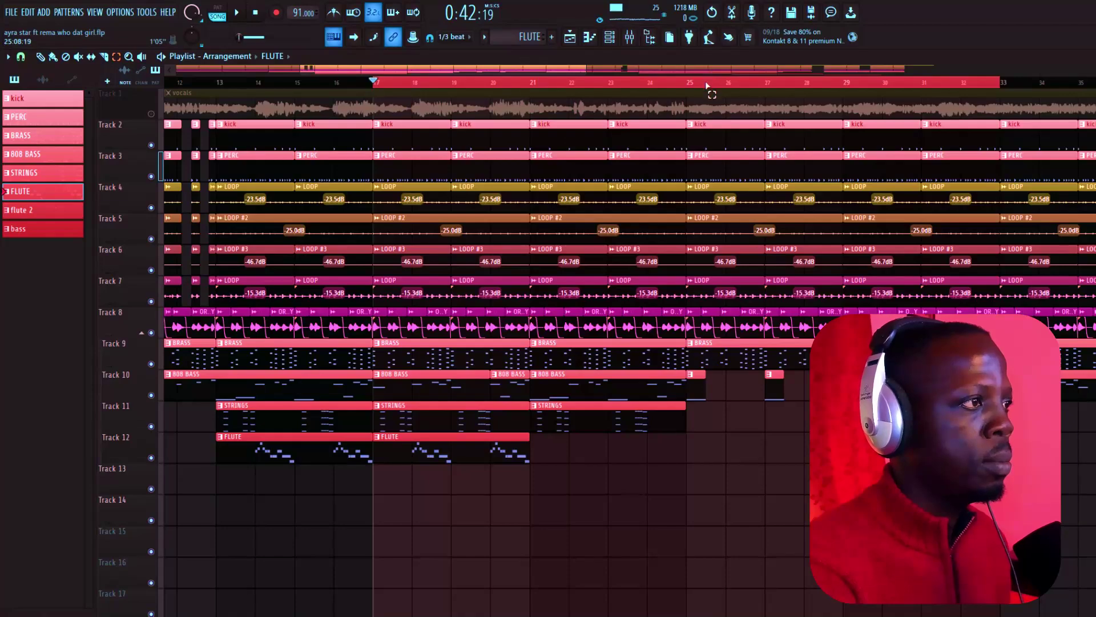
pyautogui.scroll(2, 706, 88)
pyautogui.scroll(-2, 661, 88)
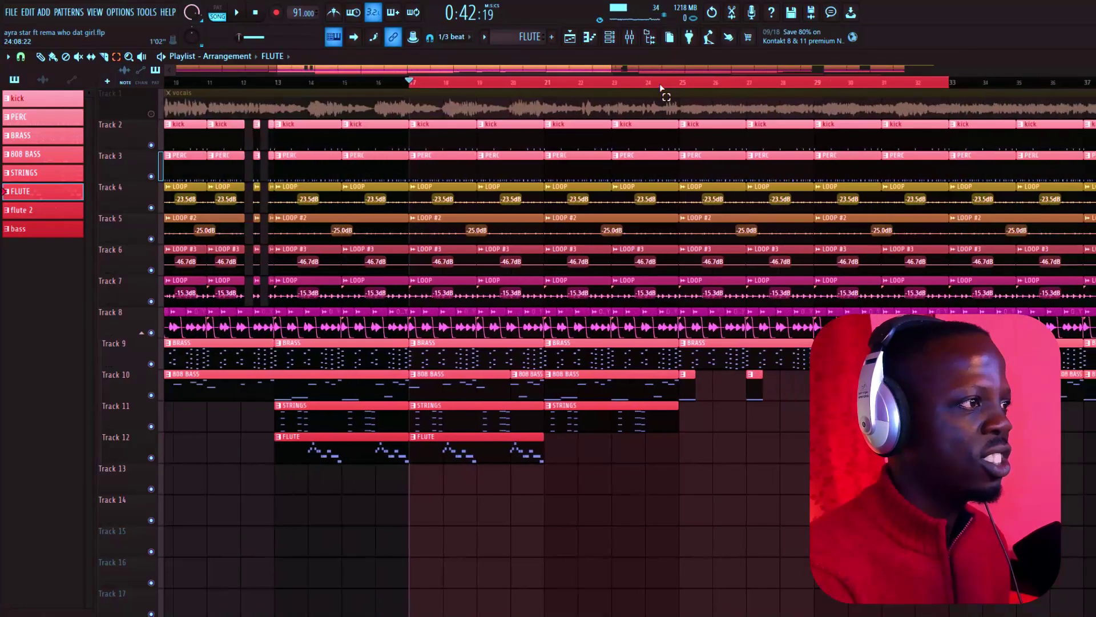
pyautogui.scroll(-3, 661, 88)
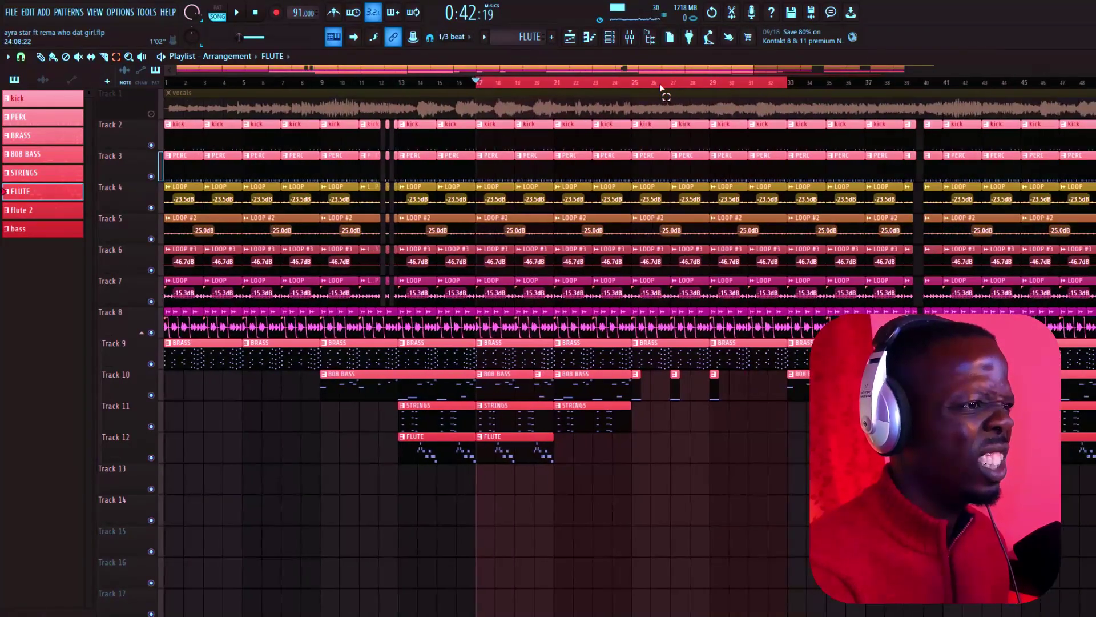
pyautogui.scroll(1, 662, 88)
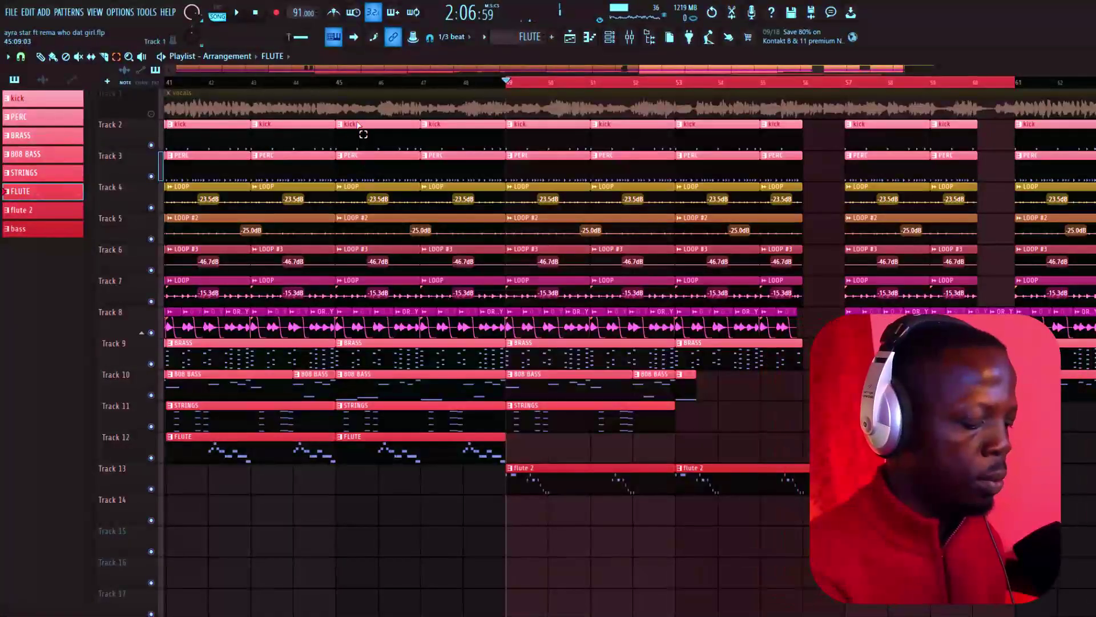
# View the flute 2 pattern's Purity notes in the piano roll, then return to the playlist
pyautogui.click(763, 482)
pyautogui.click(609, 37)
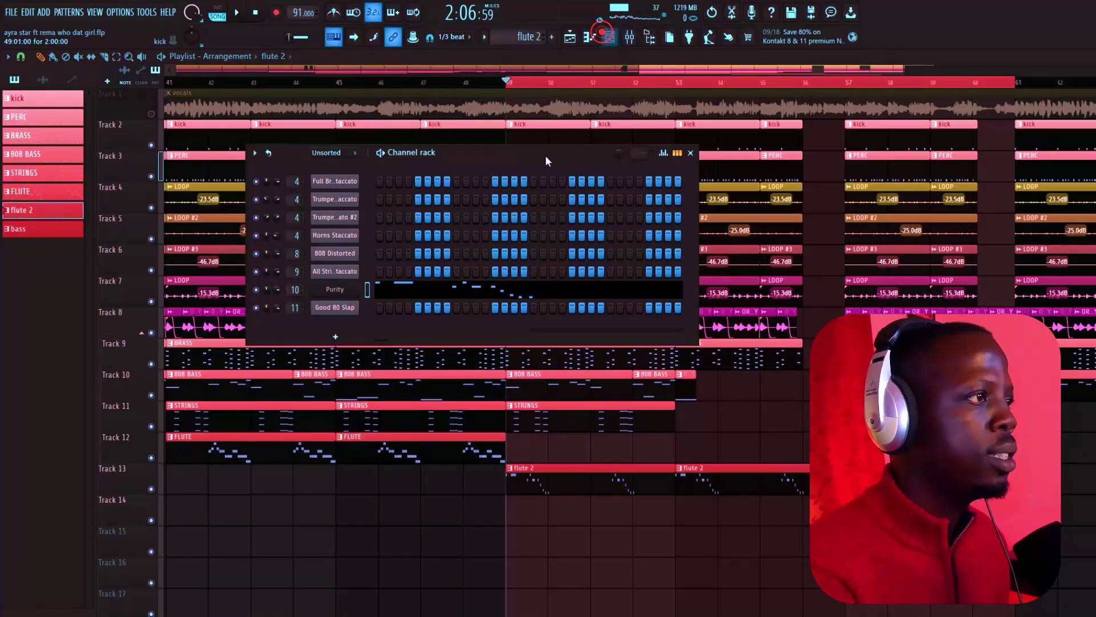
pyautogui.click(504, 294)
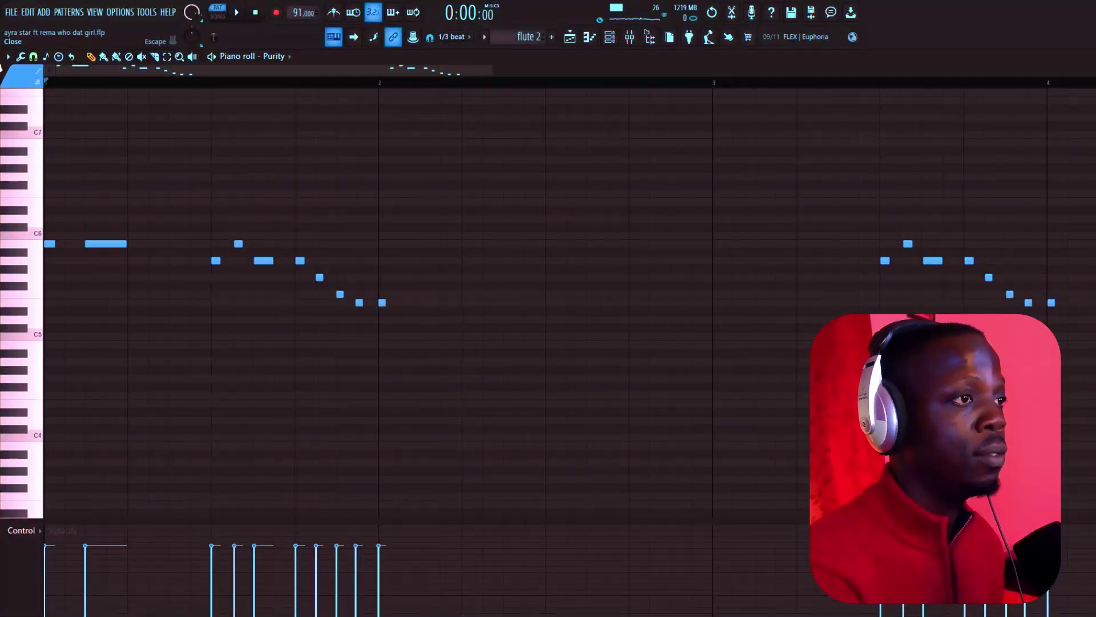
pyautogui.press('Escape')
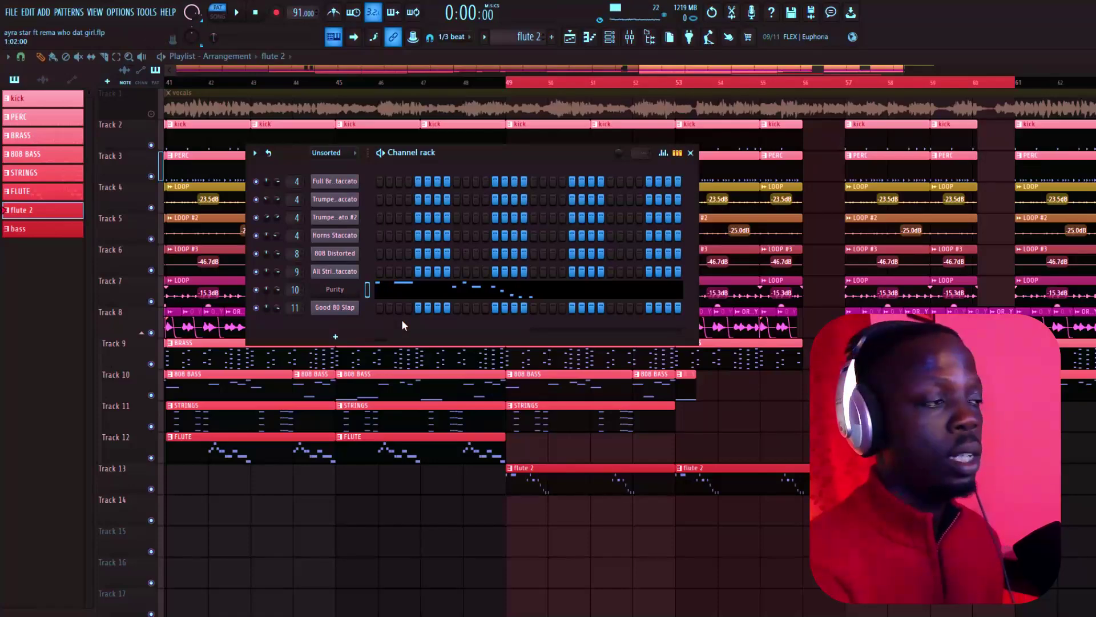
pyautogui.press('F6')
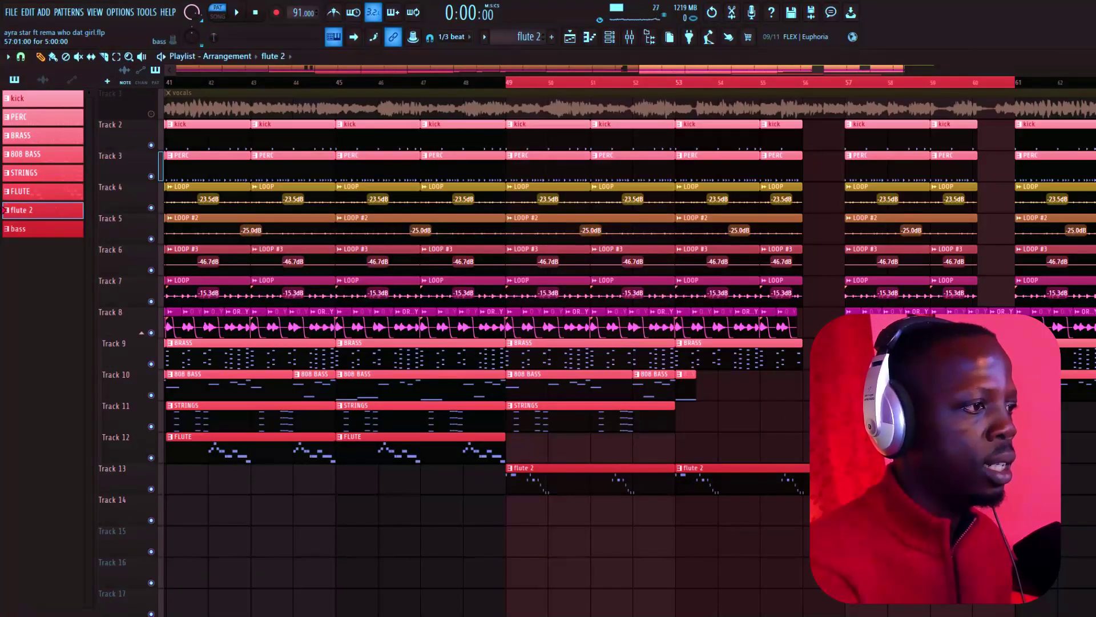
# Inspect the FLEX preset used by the Good 80 Slap channel of the bass pattern
pyautogui.press('F6')
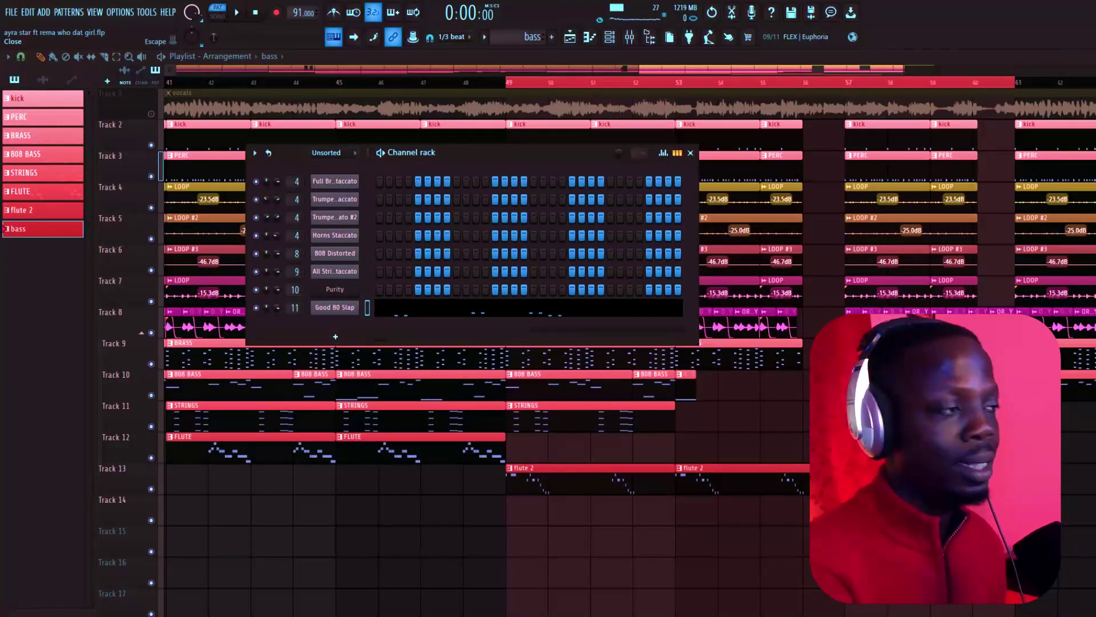
pyautogui.click(322, 312)
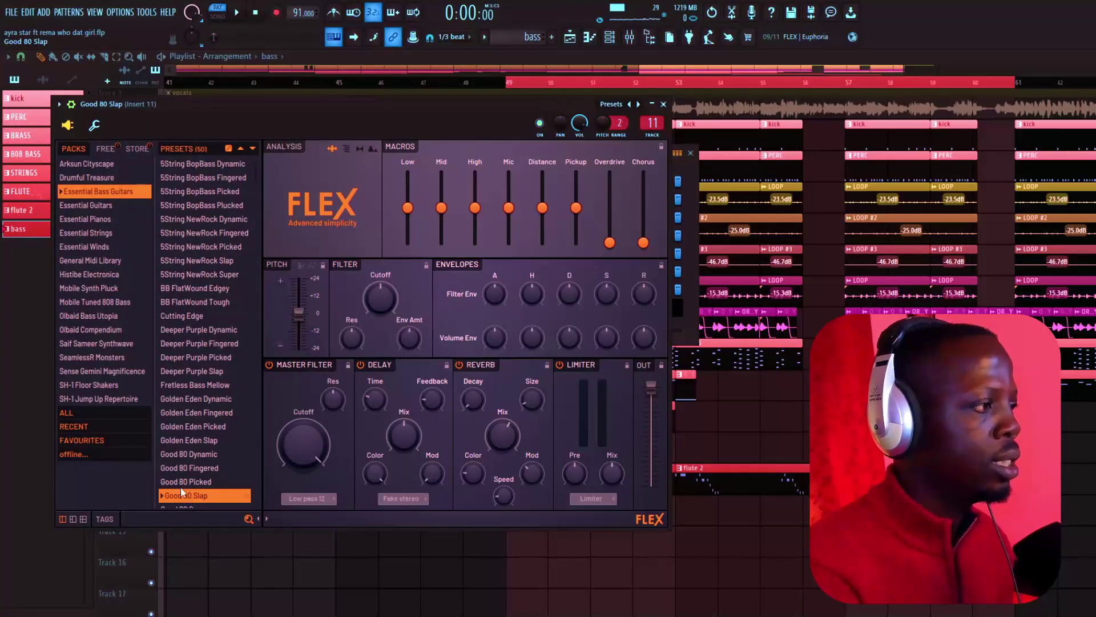
pyautogui.click(664, 105)
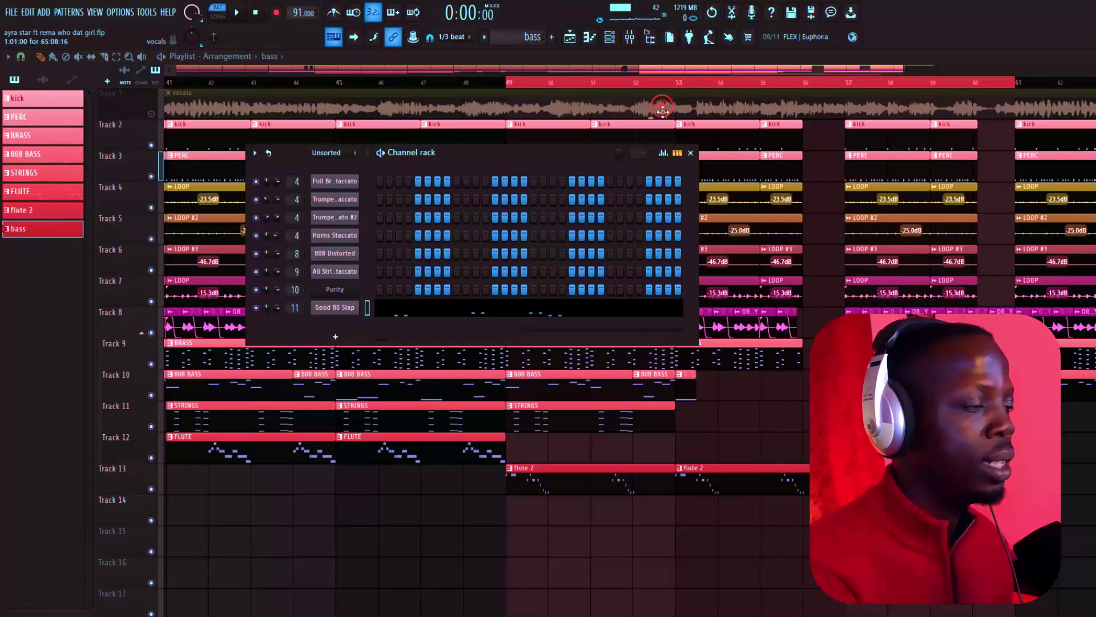
# Review the Fruity Compressor, Fruity Blood Overdrive and Fruity Stereo Enhancer effects on the bass's Insert 11 mixer track
pyautogui.click(630, 37)
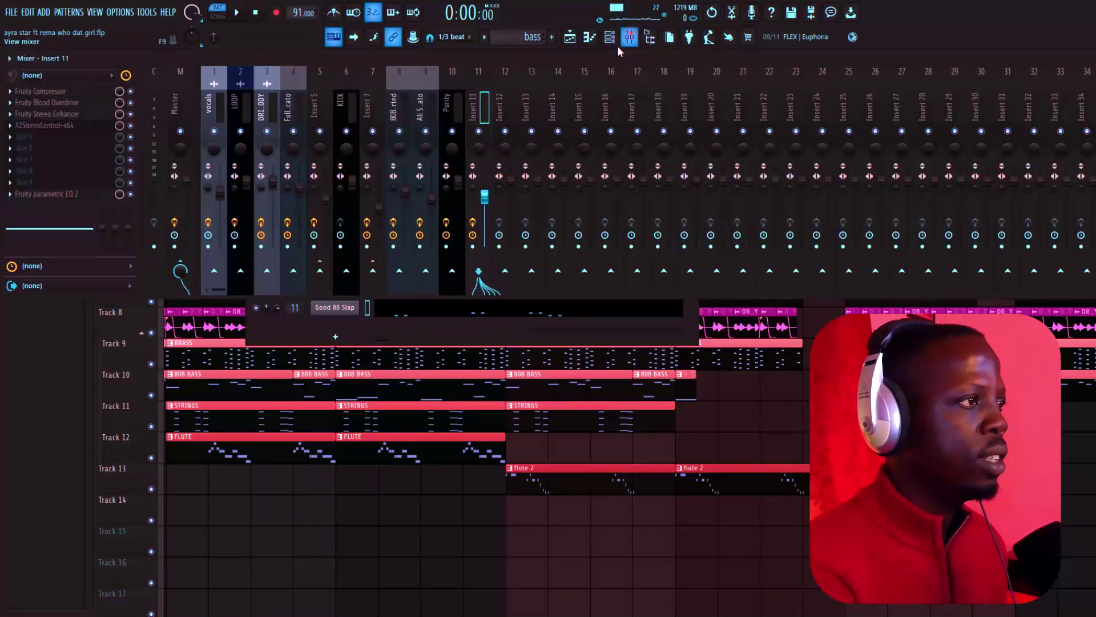
pyautogui.click(57, 92)
pyautogui.click(62, 101)
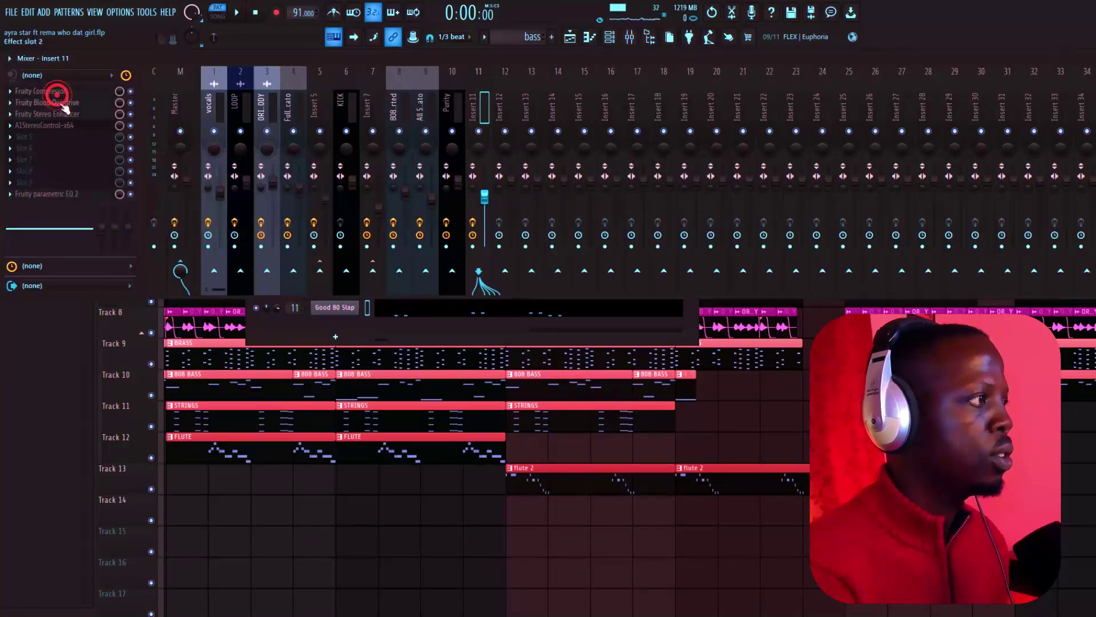
pyautogui.click(64, 104)
pyautogui.click(61, 114)
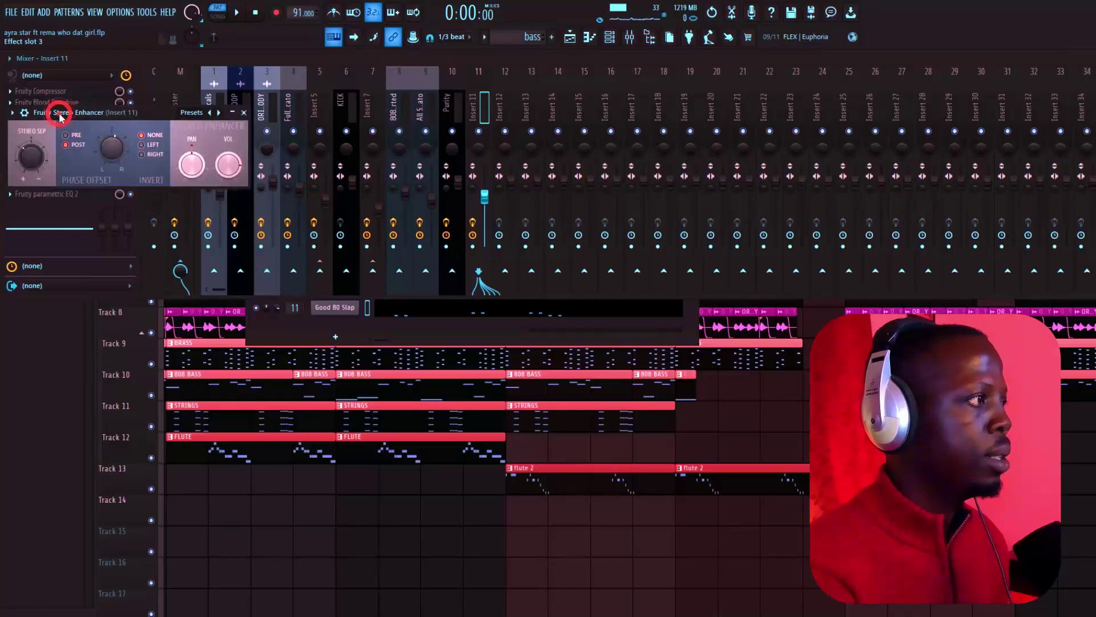
pyautogui.click(231, 111)
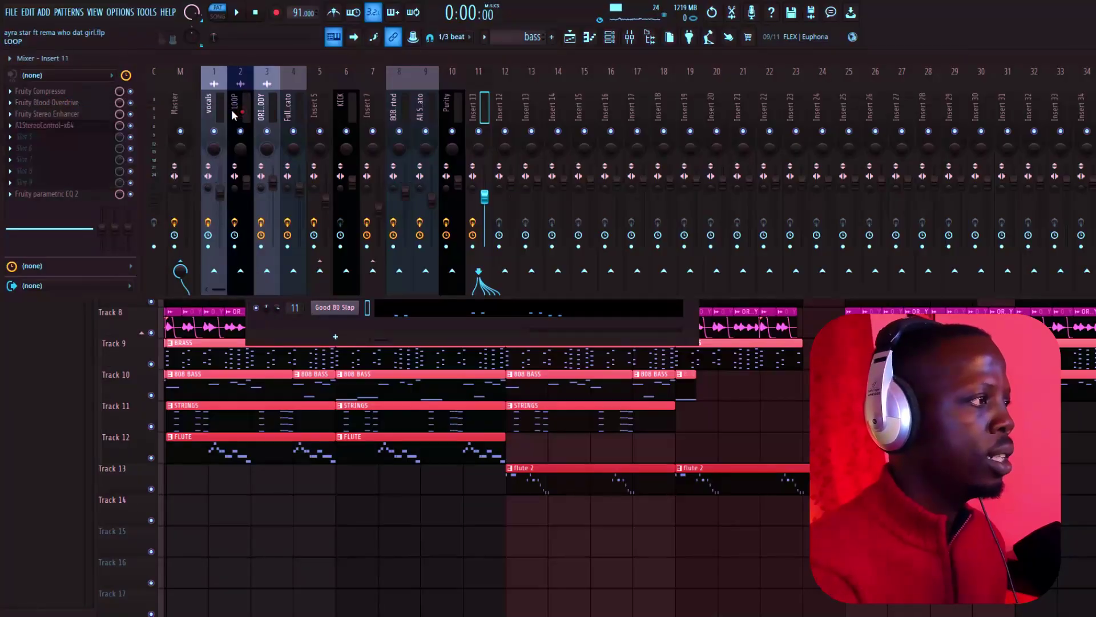
# Review the A1StereoControl and Fruity parametric EQ 2 settings on the Insert 11 mixer track, then return to the playlist
pyautogui.click(33, 126)
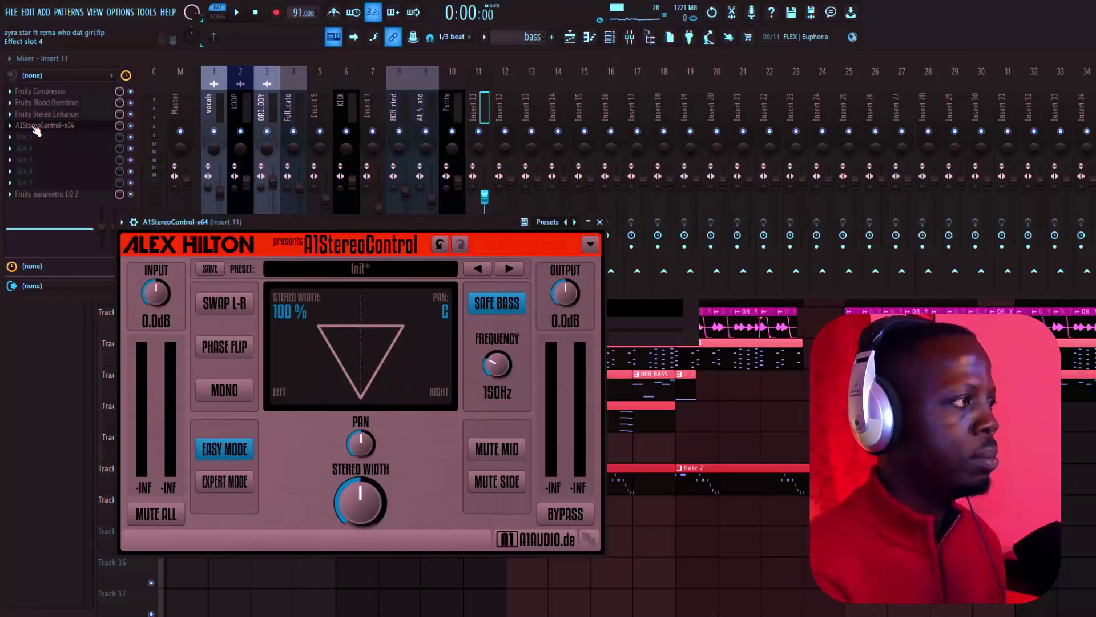
pyautogui.click(32, 126)
pyautogui.click(61, 194)
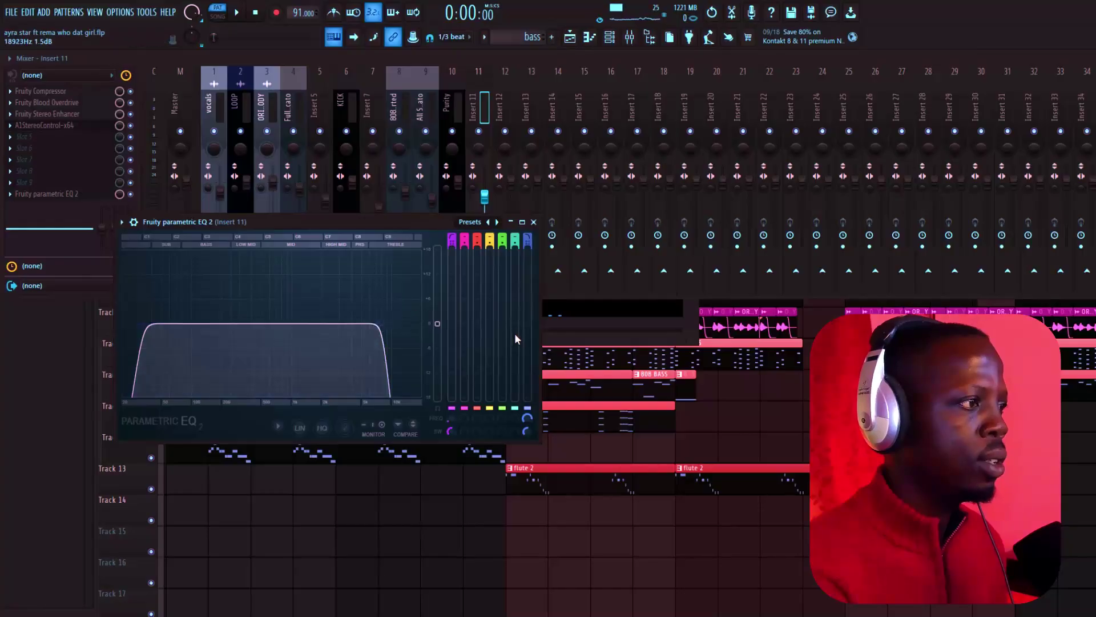
pyautogui.click(533, 222)
pyautogui.press('F9')
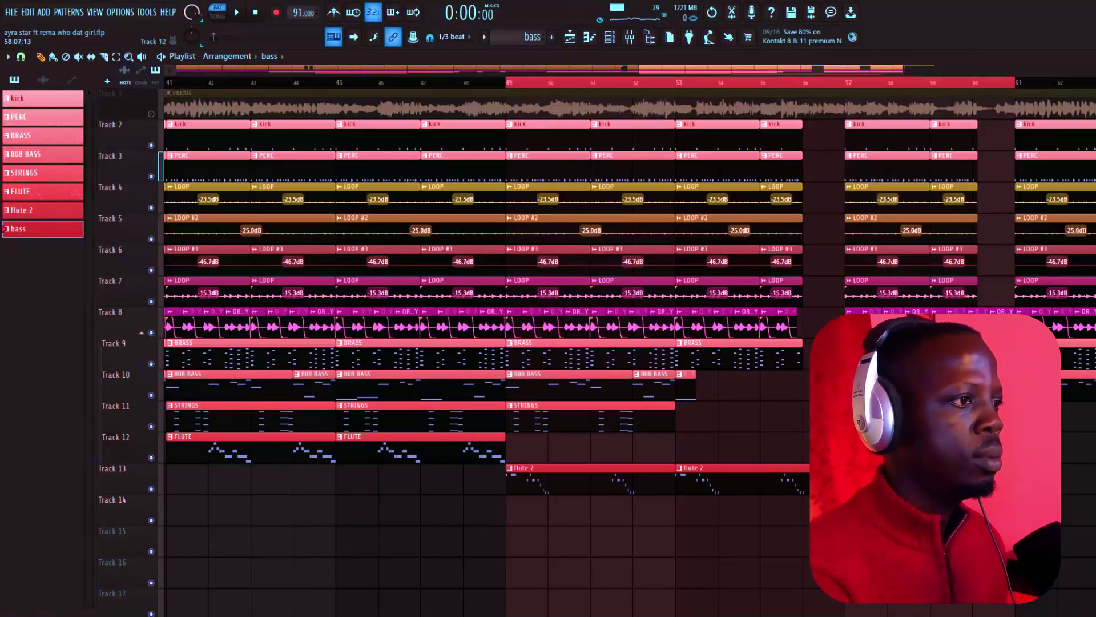
# Clear the playlist's time selection and set the playback position to bar 57 in song mode
pyautogui.scroll(-3, 714, 88)
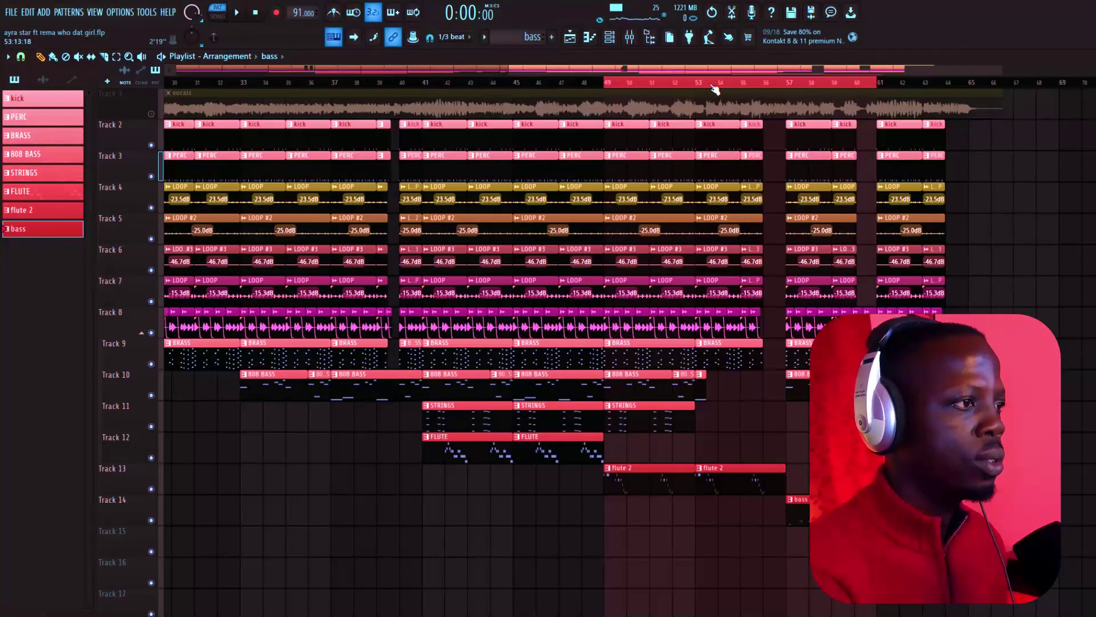
pyautogui.scroll(-2, 714, 89)
pyautogui.moveTo(616, 71); pyautogui.dragTo(186, 68)
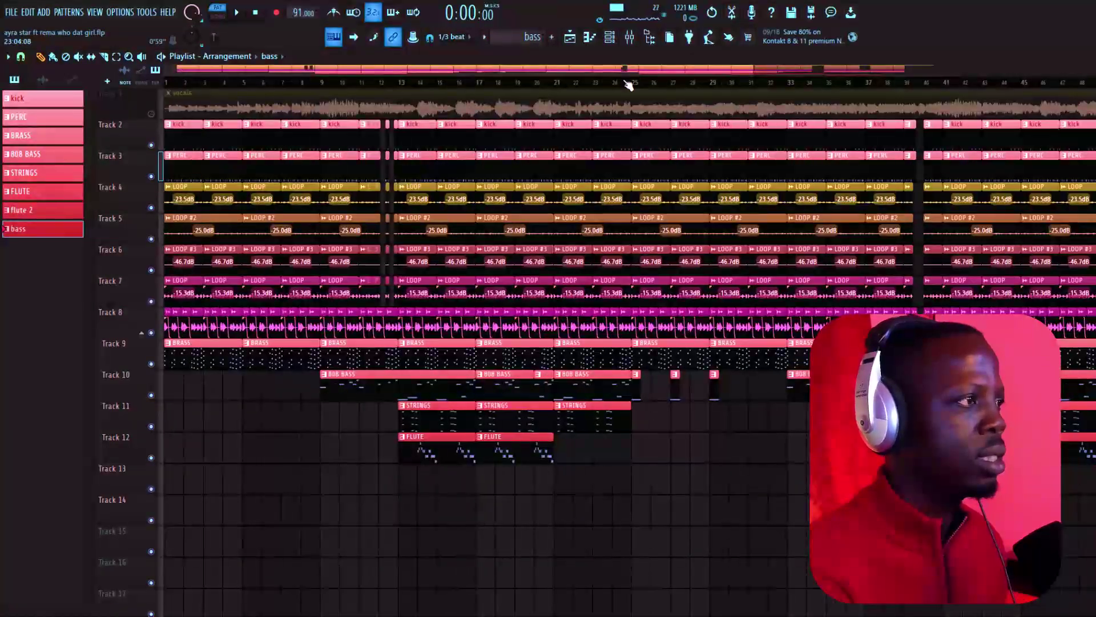
pyautogui.moveTo(754, 72); pyautogui.dragTo(970, 74)
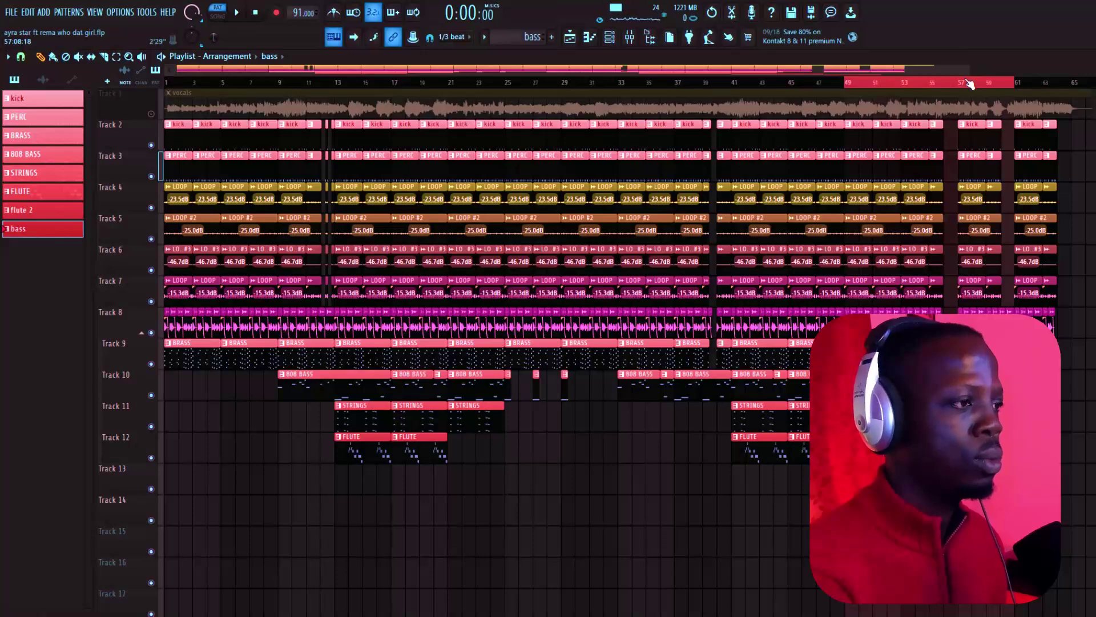
pyautogui.doubleClick(967, 80)
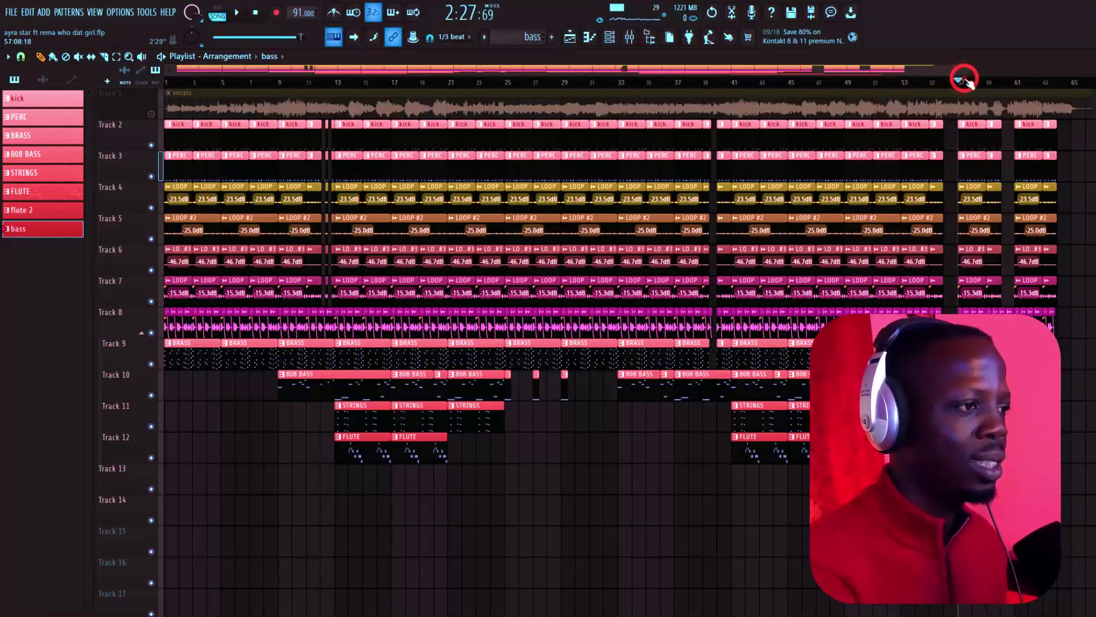